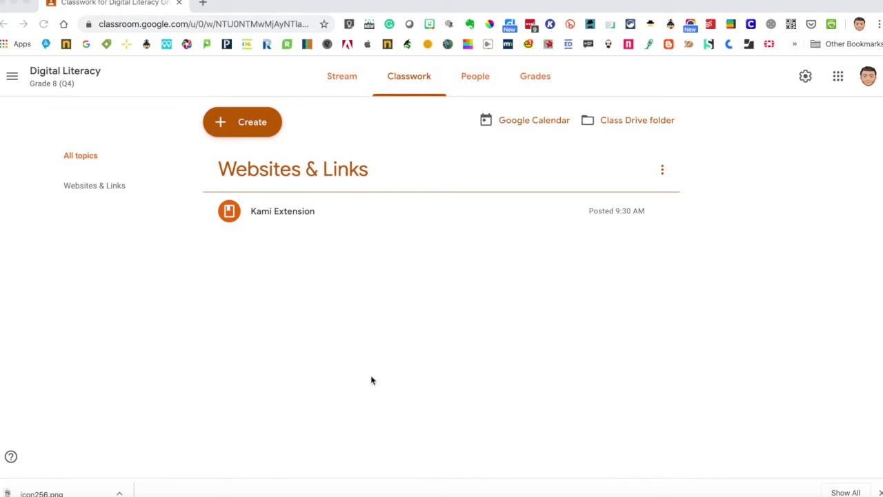
- Expand the Kami Extension post in Websites & Links to show its instructions and Chrome Web Store link
click(299, 211)
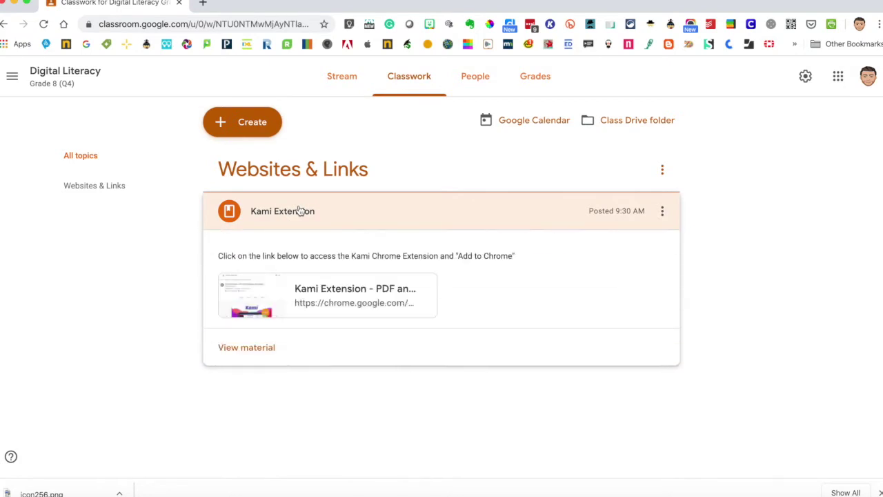
- Open the Kami Extension material for editing and save it unchanged
click(663, 212)
click(624, 243)
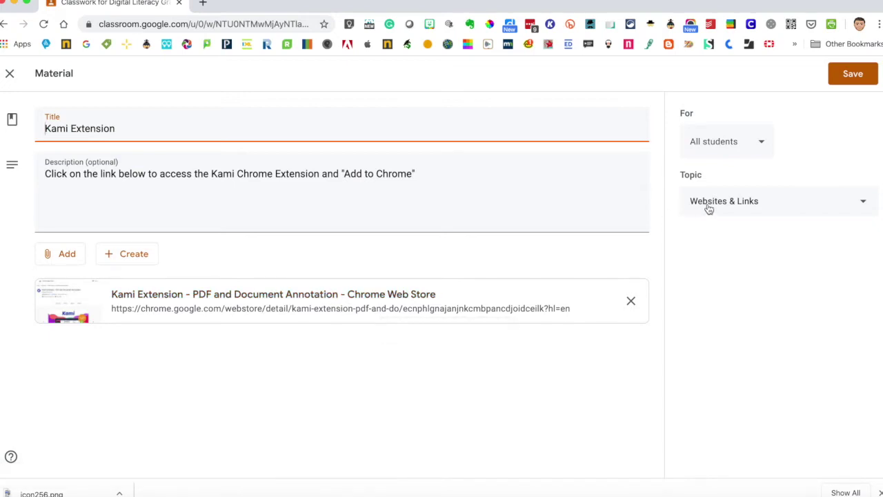
click(845, 75)
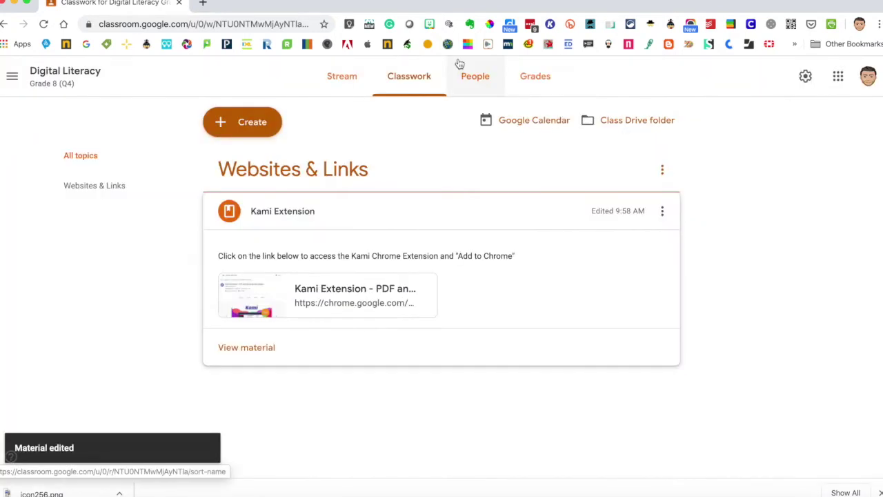
- Start a new Kami assignment from the Create menu, bringing up its blank Assign form
click(247, 126)
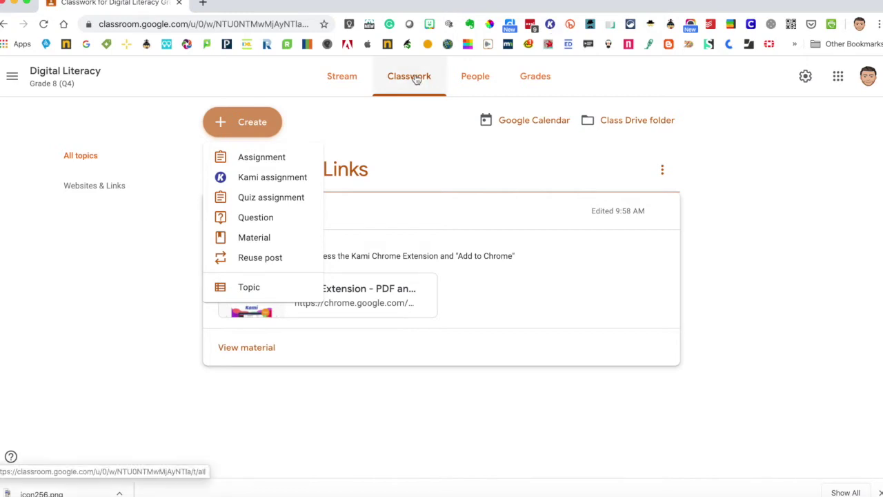
click(267, 178)
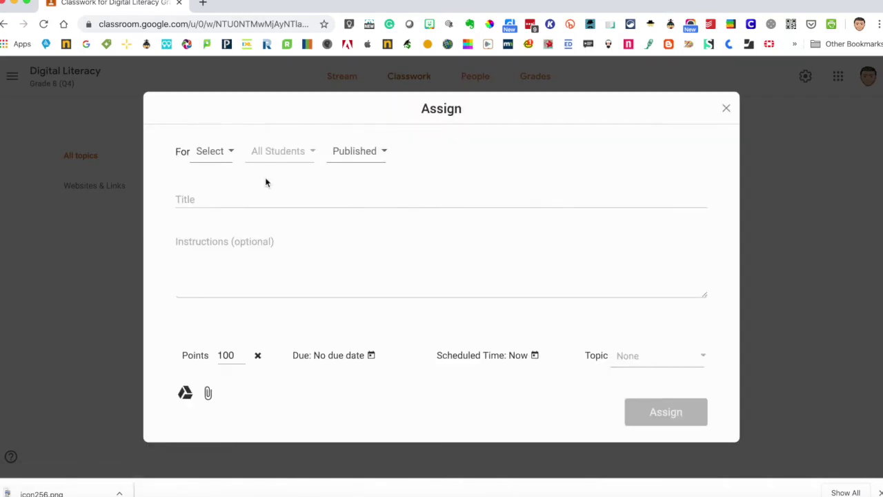
click(232, 199)
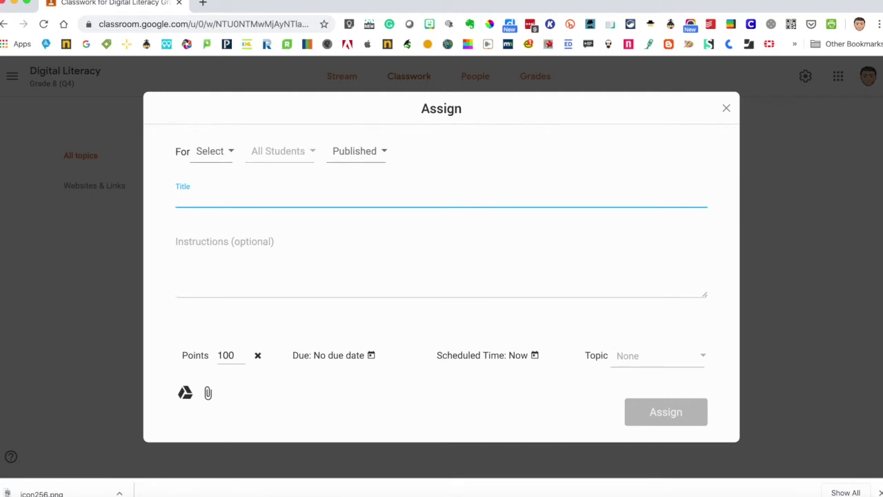
- Title the assignment 'Friday Night Light' and change its points from 100 to 25
text(Friday Night Lights)
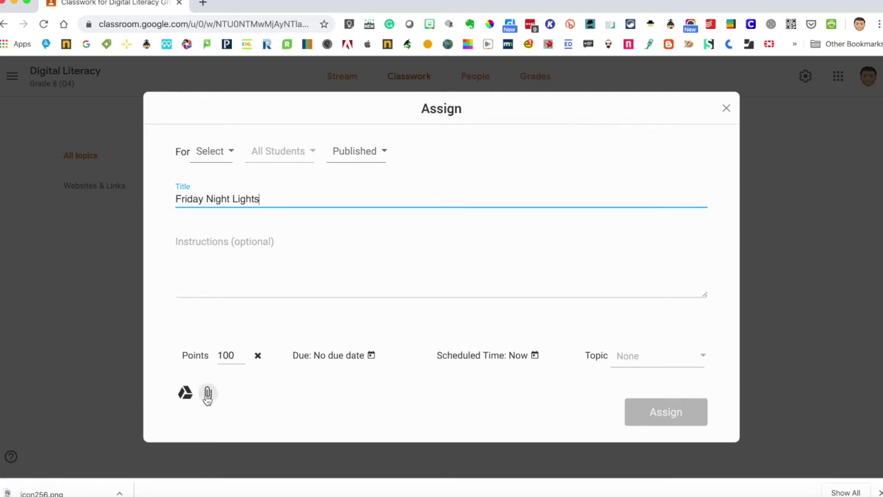
click(698, 355)
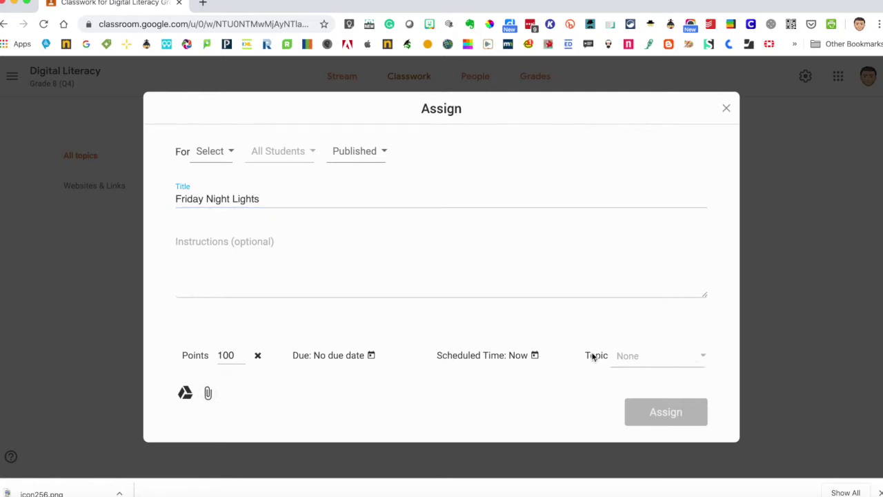
click(231, 355)
key(BackSpace)
key(BackSpace)
key(BackSpace)
text(25)
- Attach Friday Night Lights Bullying.pdf from the Downloads folder
click(207, 393)
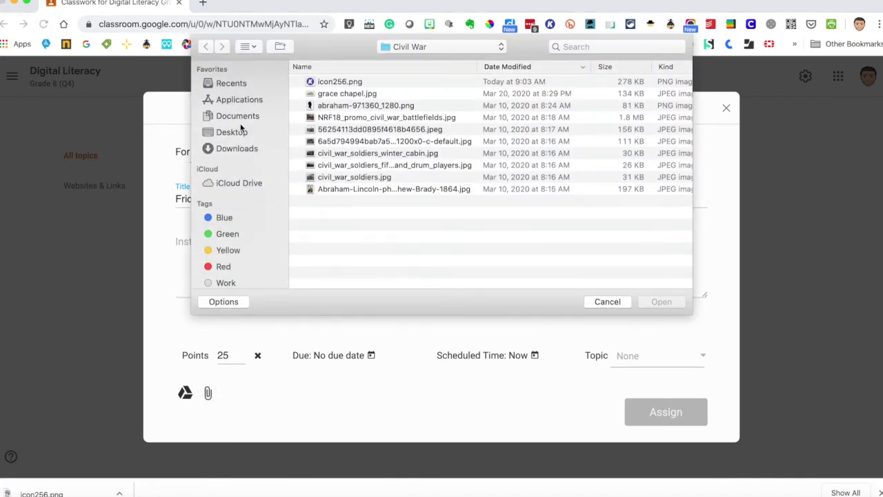
click(238, 148)
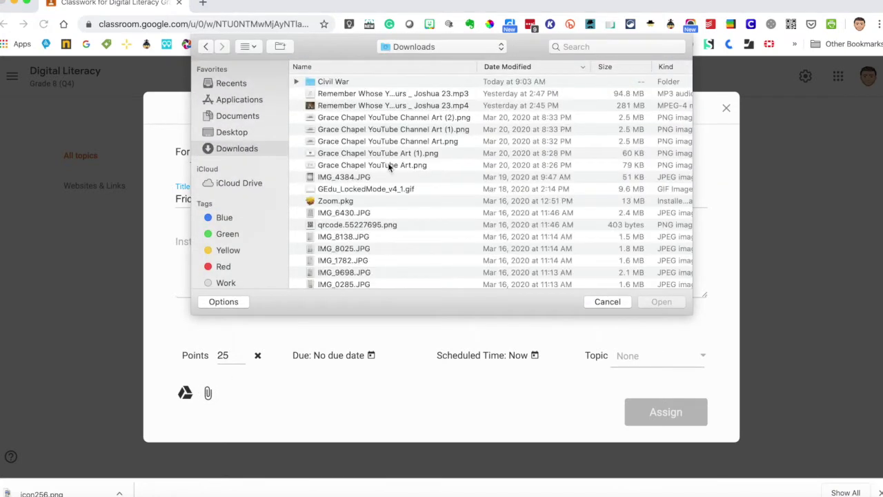
scroll(451, 141, down, 10)
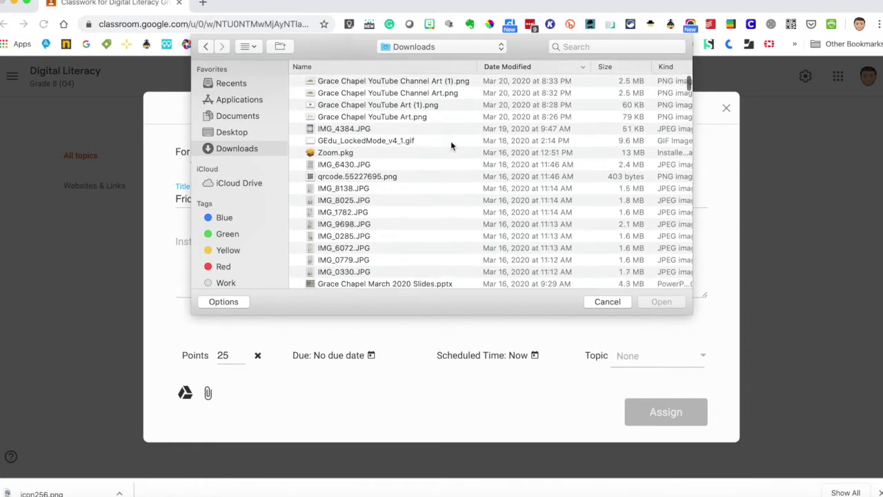
click(391, 233)
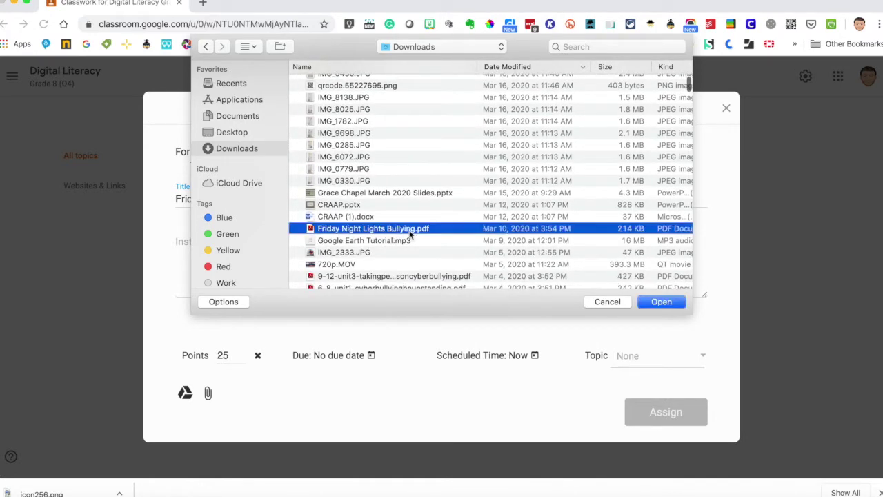
click(659, 304)
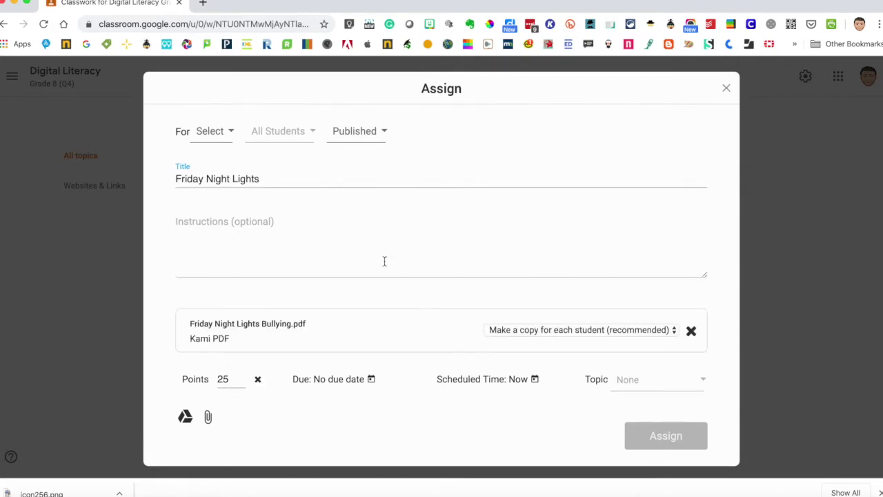
- Keep 'Make a copy for each student' and add instructions 'Please review the video and fill out the document'
click(564, 331)
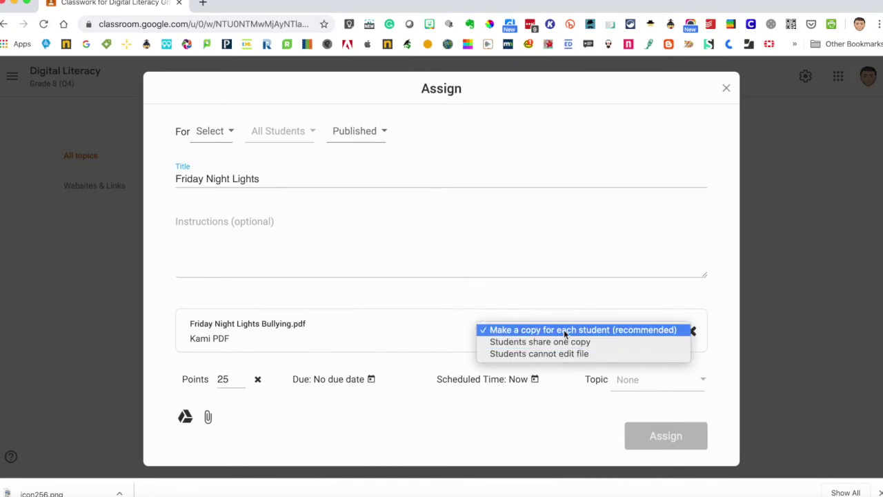
click(565, 330)
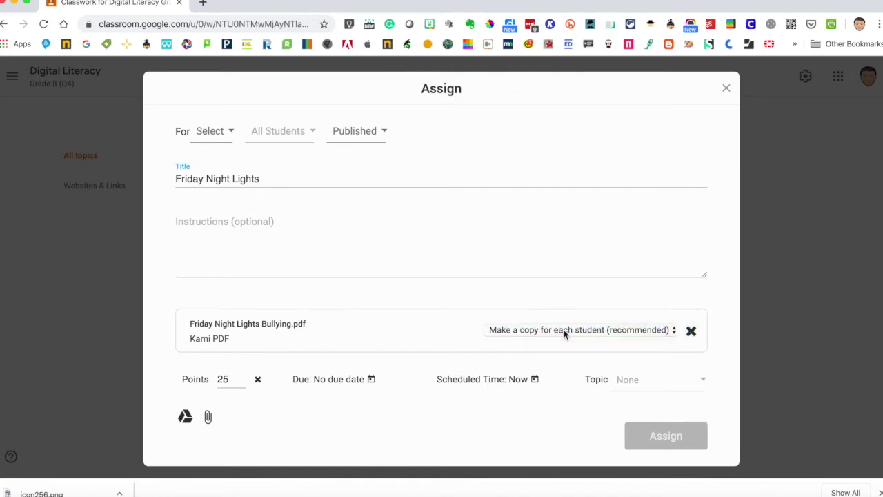
click(265, 222)
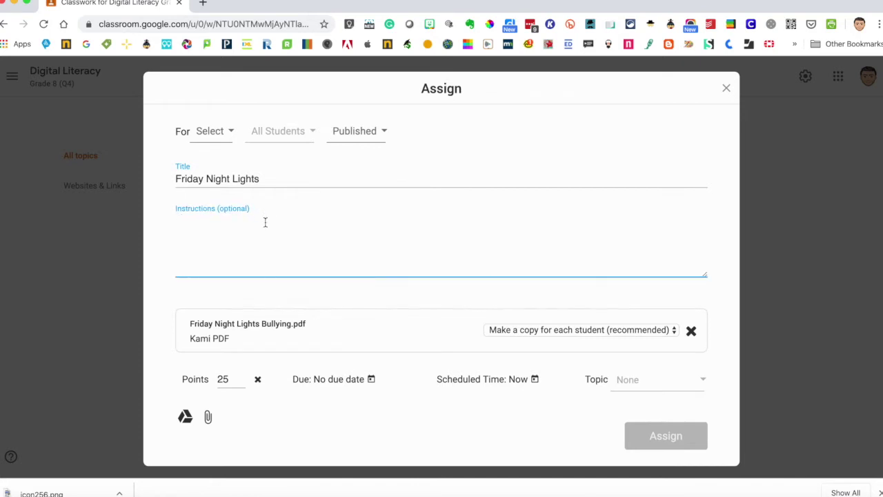
text(Please review the vieo )
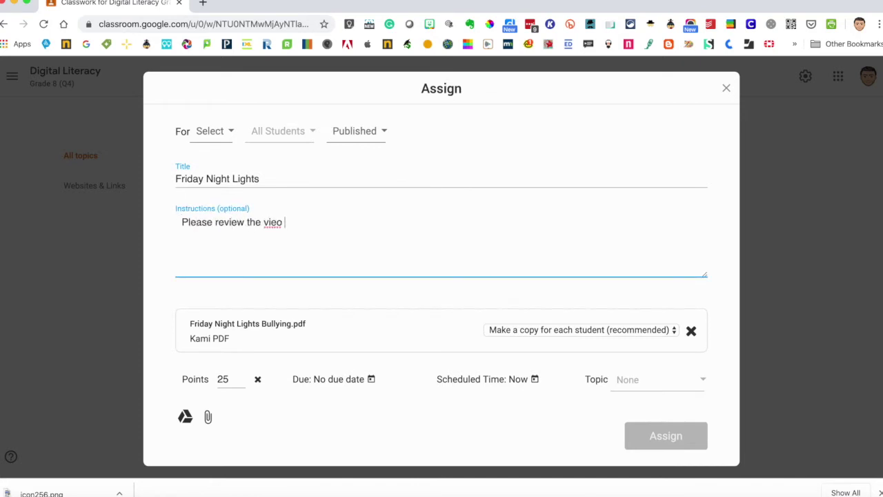
text(and)
key(BackSpace)
key(BackSpace)
key(BackSpace)
key(BackSpace)
key(BackSpace)
key(BackSpace)
key(BackSpace)
text(deo and fil)
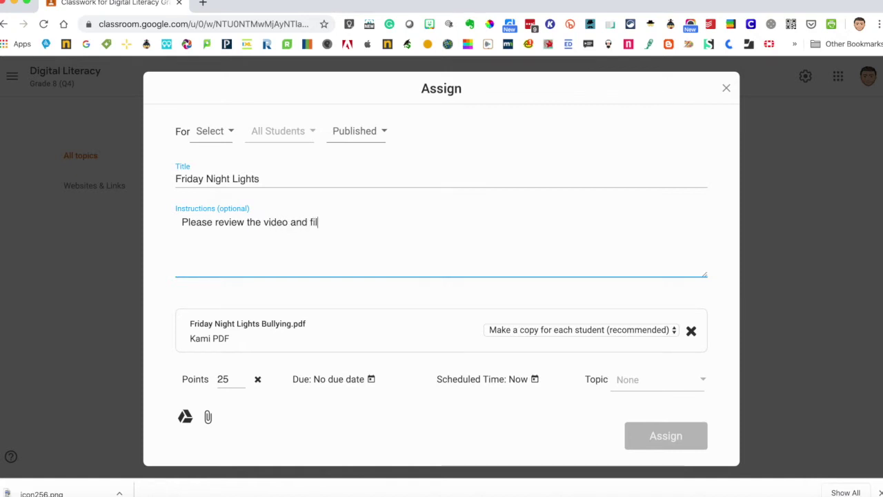
text(l out the d)
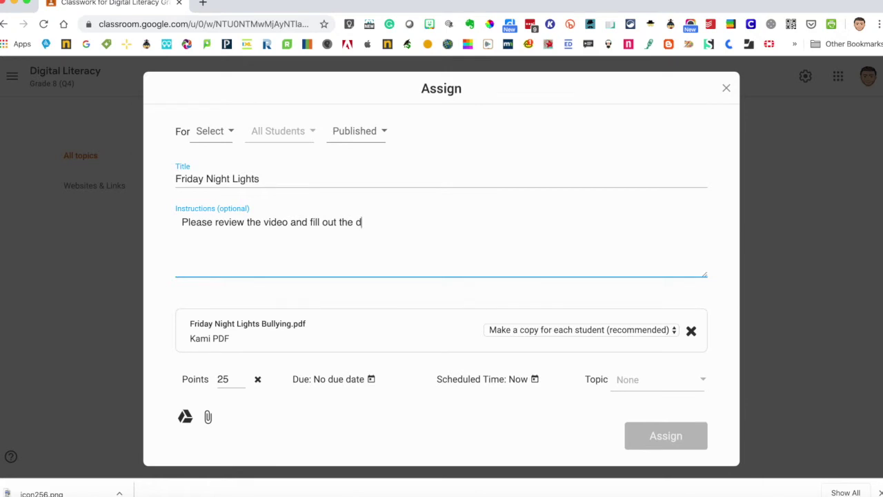
text(ocument)
click(468, 426)
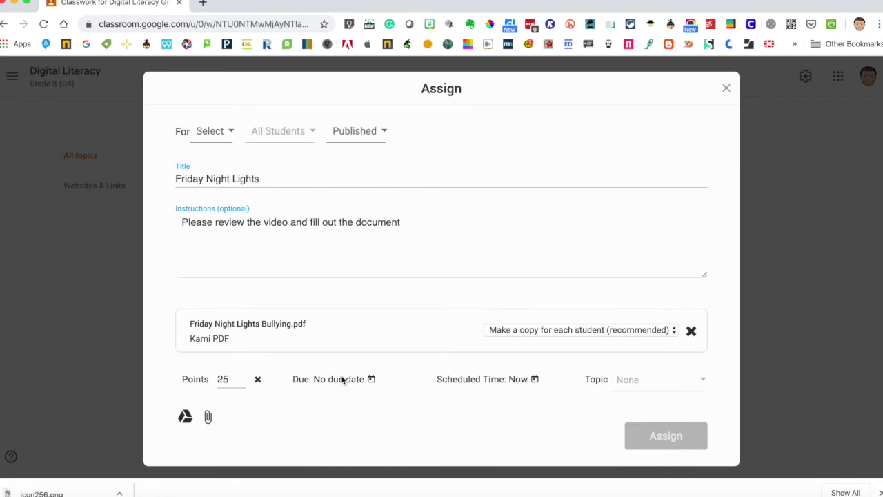
- Assign Friday Night Lights to the Digital Literacy class and open the created assignment
click(286, 136)
click(228, 137)
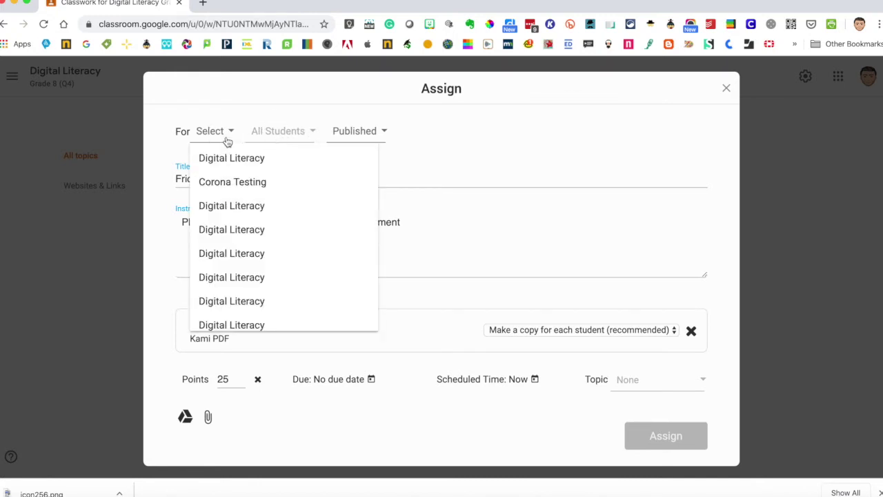
click(241, 161)
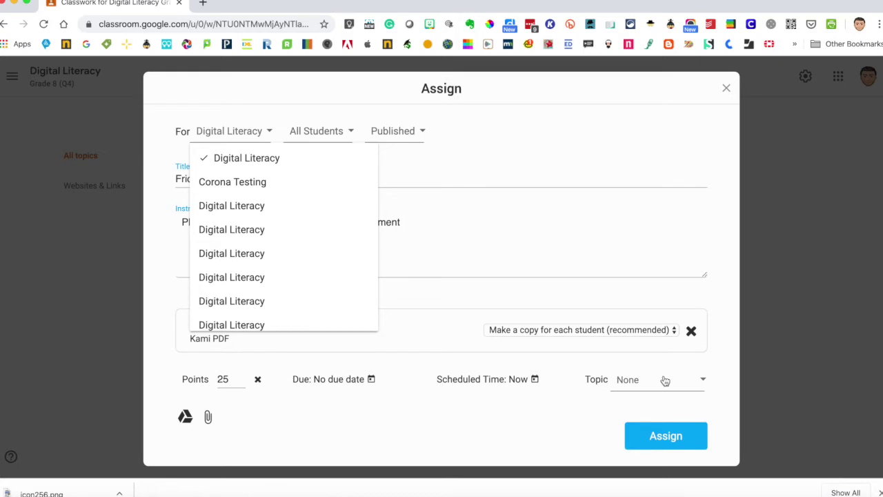
click(681, 439)
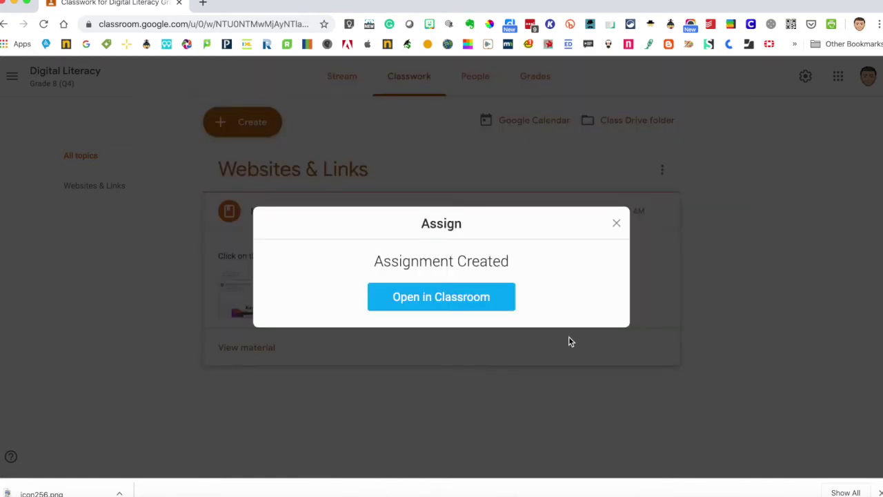
click(479, 296)
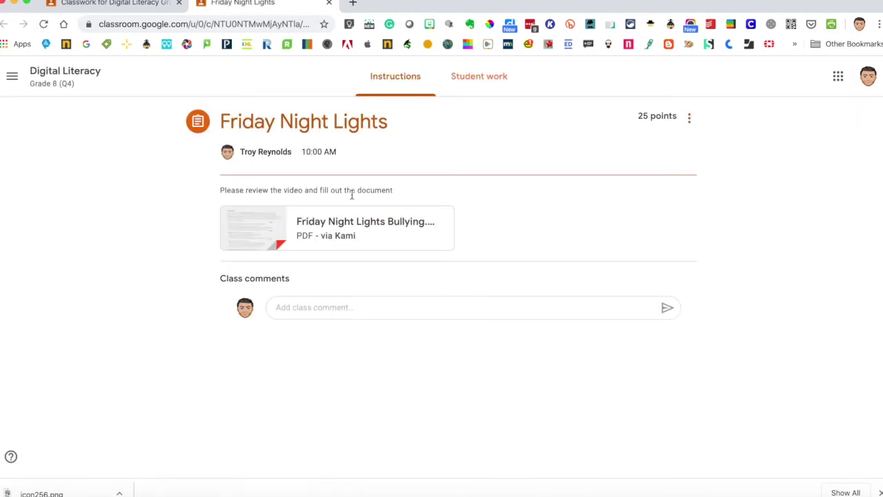
- Browse Student work and open one student's Friday Night Lights Bullying worksheet in the grading view
click(491, 91)
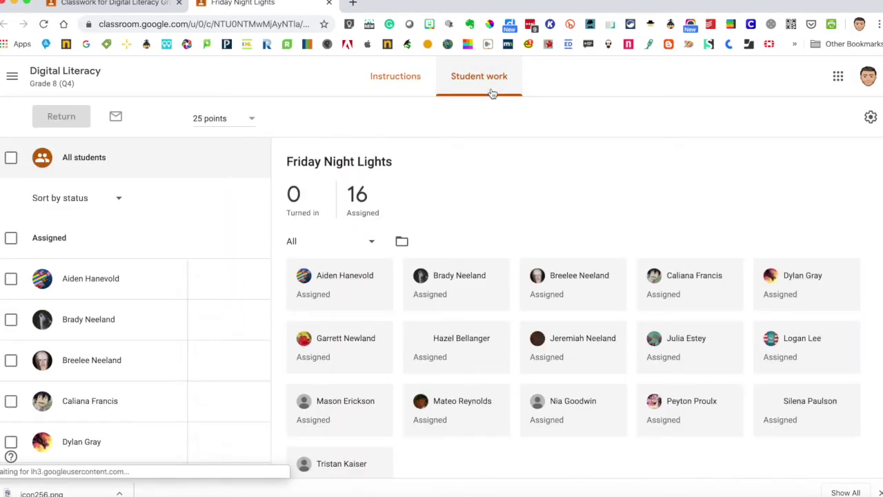
scroll(497, 246, down, 5)
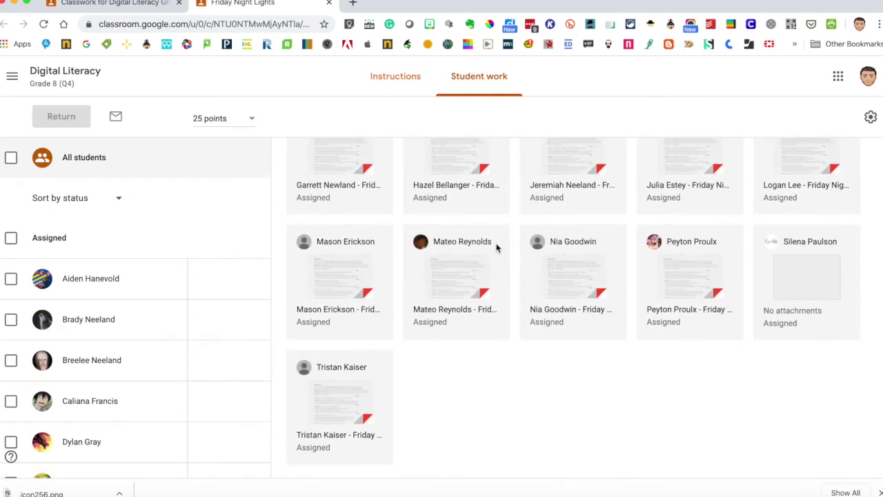
scroll(497, 247, up, 5)
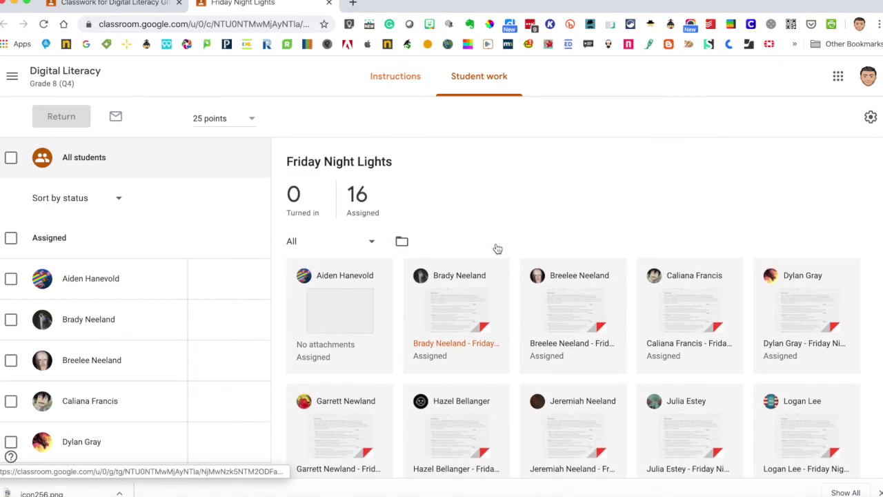
scroll(433, 281, down, 5)
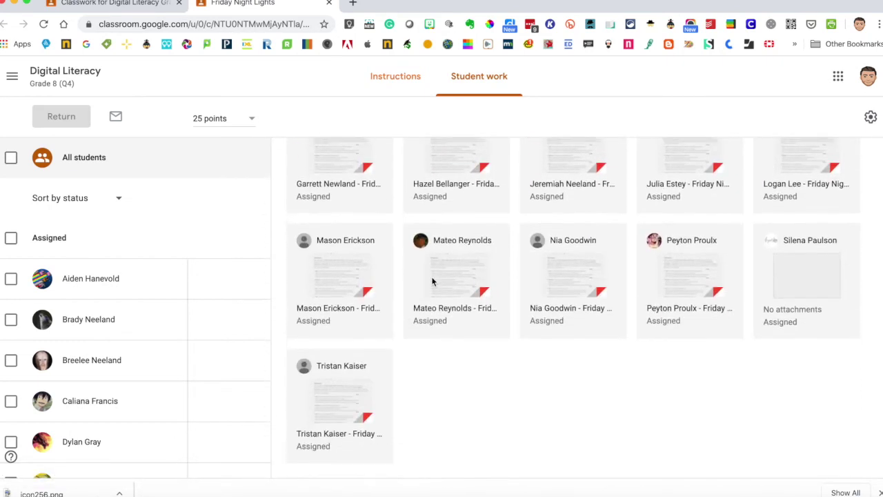
scroll(434, 281, up, 5)
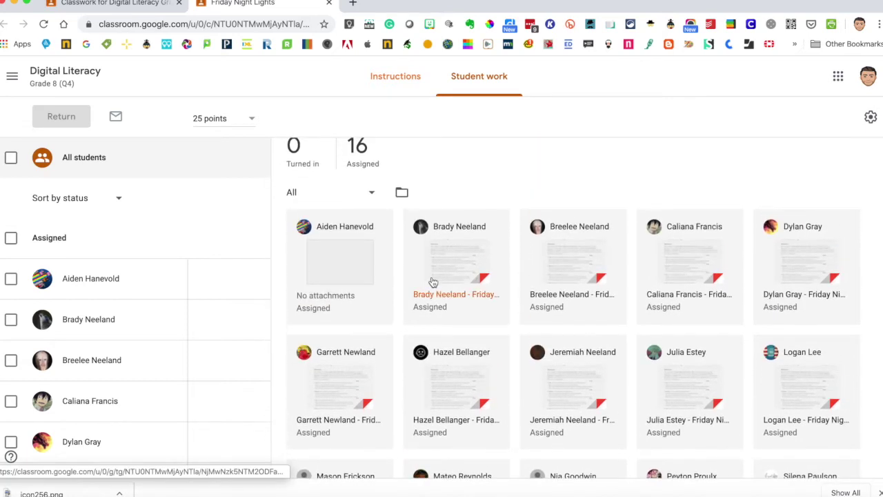
scroll(434, 282, down, 3)
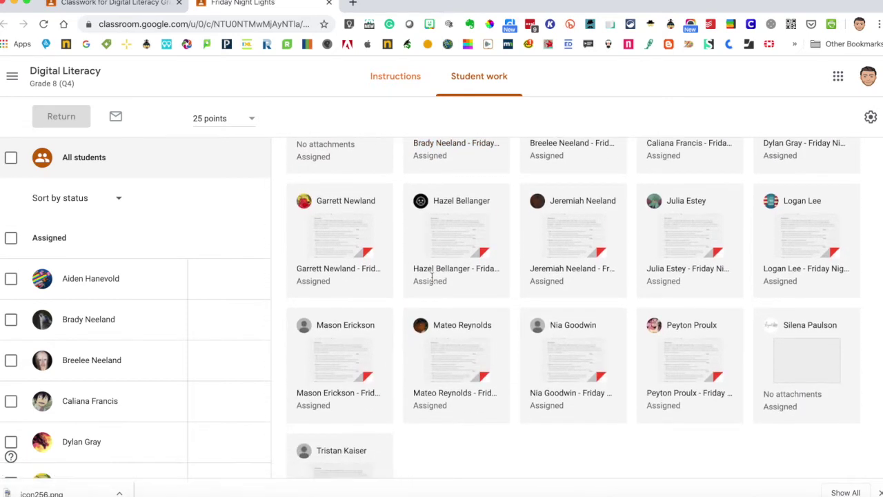
click(367, 349)
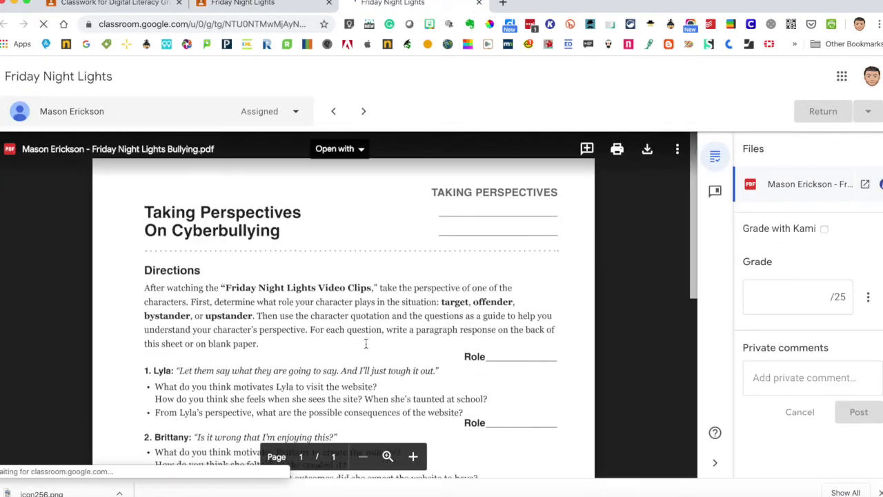
scroll(366, 343, down, 2)
scroll(366, 343, down, 4)
scroll(366, 345, up, 6)
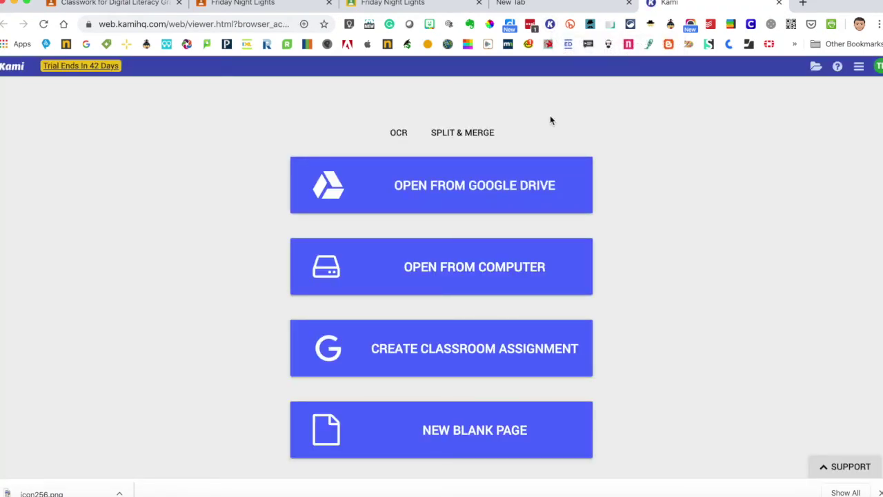
- Open Friday Night Lights Bullying.pdf in Kami from the computer
click(475, 274)
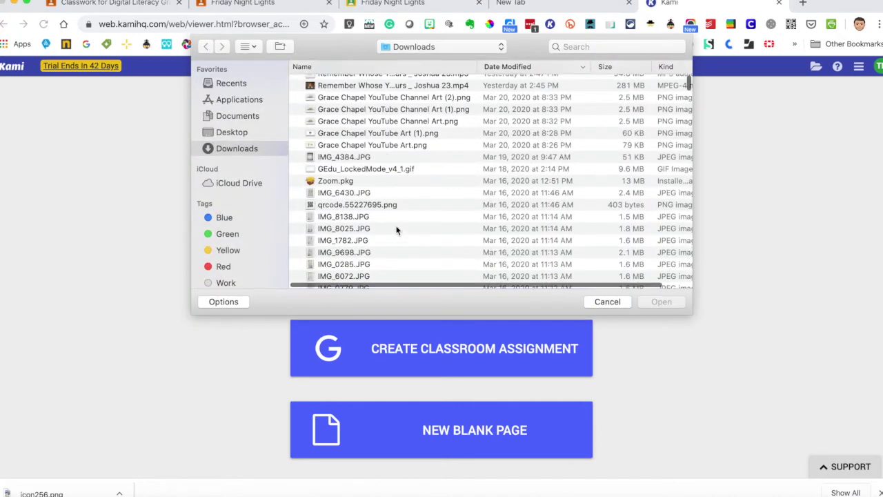
scroll(397, 230, down, 10)
click(391, 208)
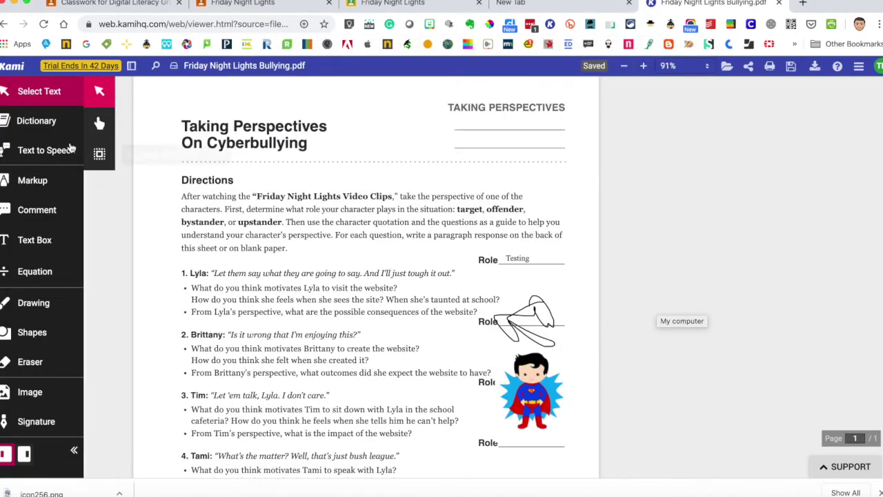
- Delete the Superman image from the worksheet and dismiss the upload notice
click(545, 389)
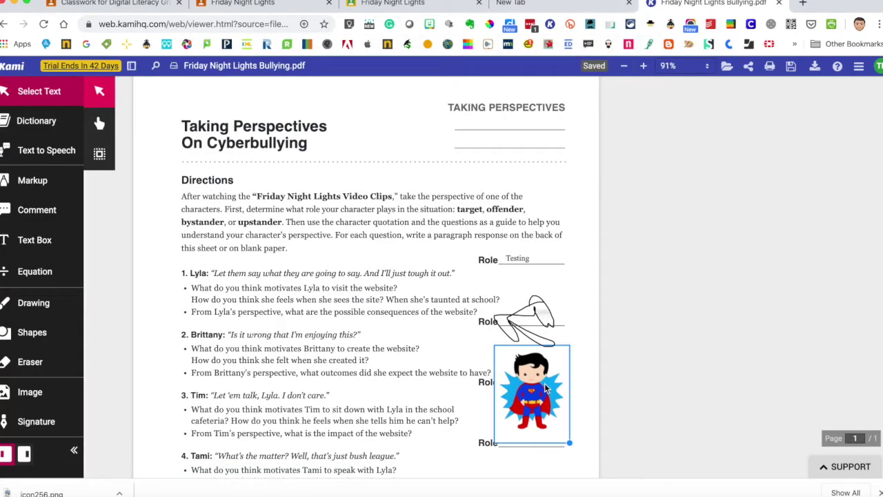
click(614, 322)
click(811, 144)
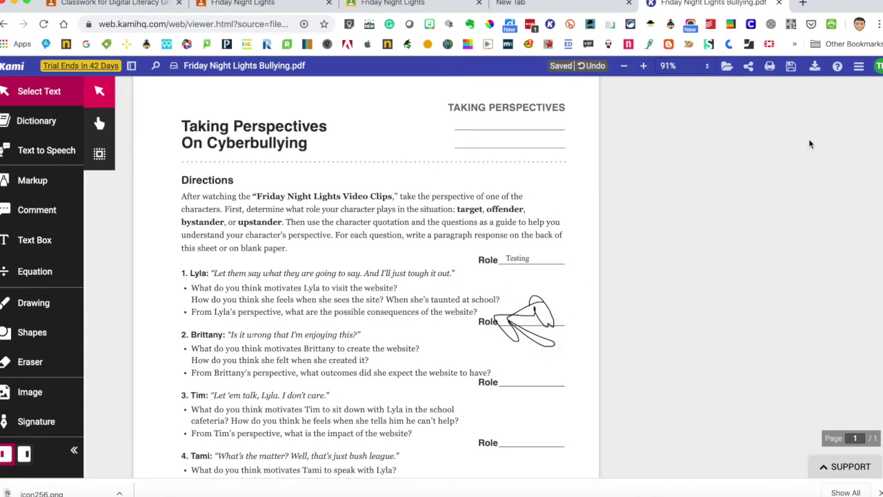
- Erase the scribble and the Testing text beside the Role lines
click(27, 362)
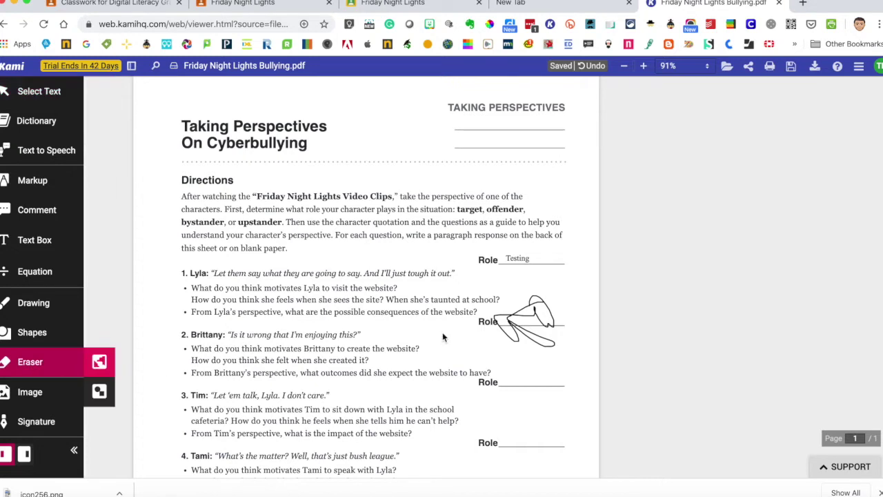
click(526, 314)
click(527, 258)
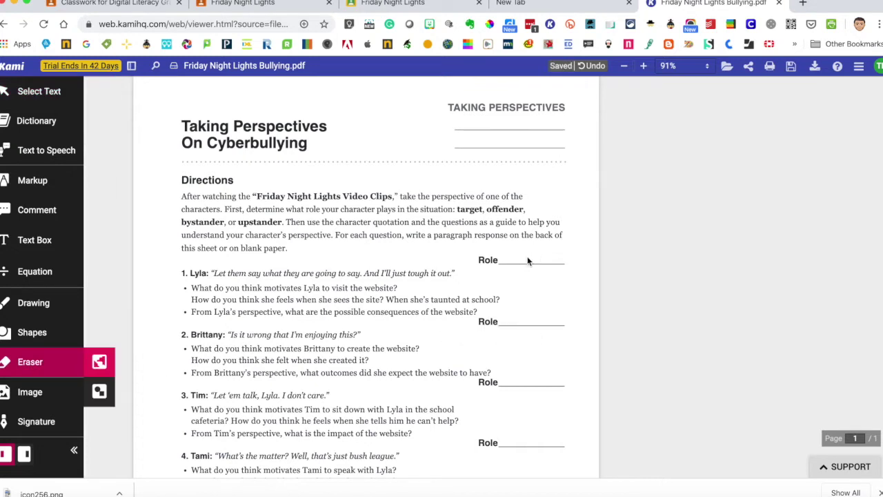
click(52, 93)
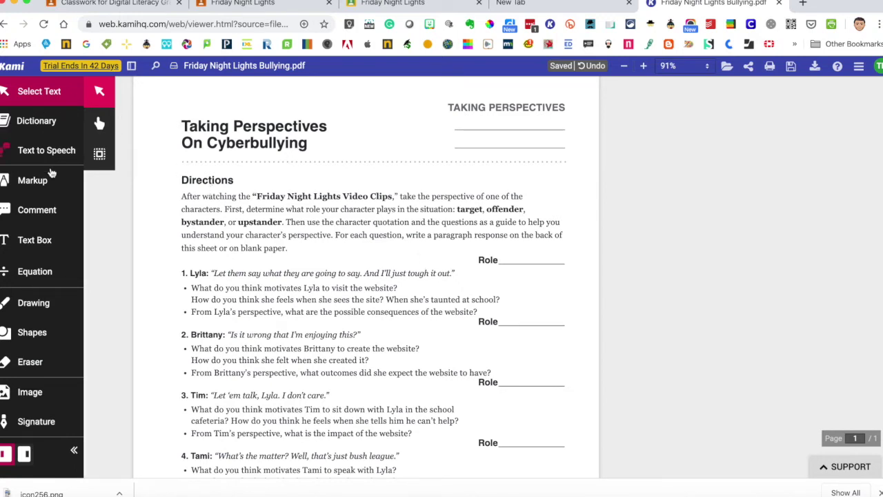
- Highlight "Lyla: “Let them say" in yellow on the first question
click(50, 182)
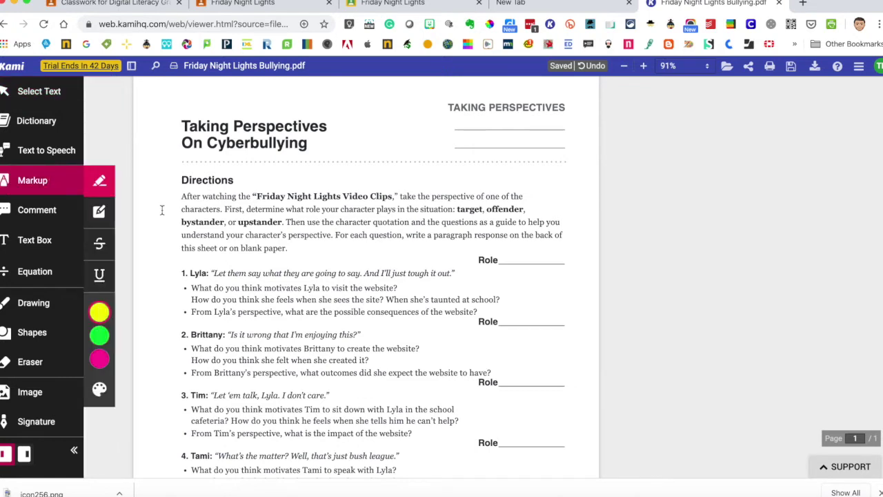
drag(188, 275, 268, 276)
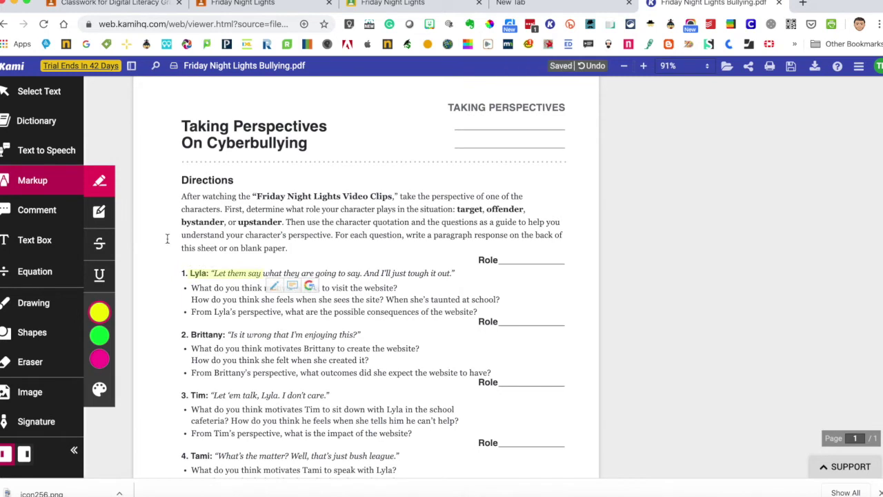
click(39, 219)
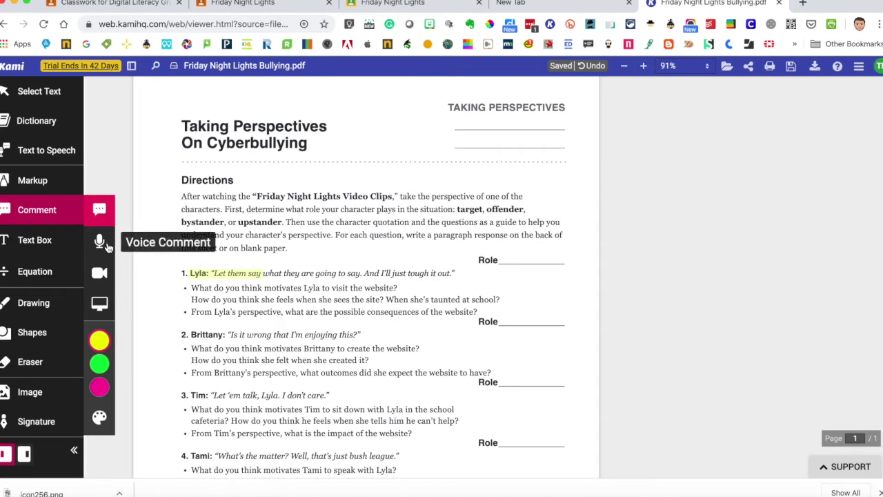
click(107, 246)
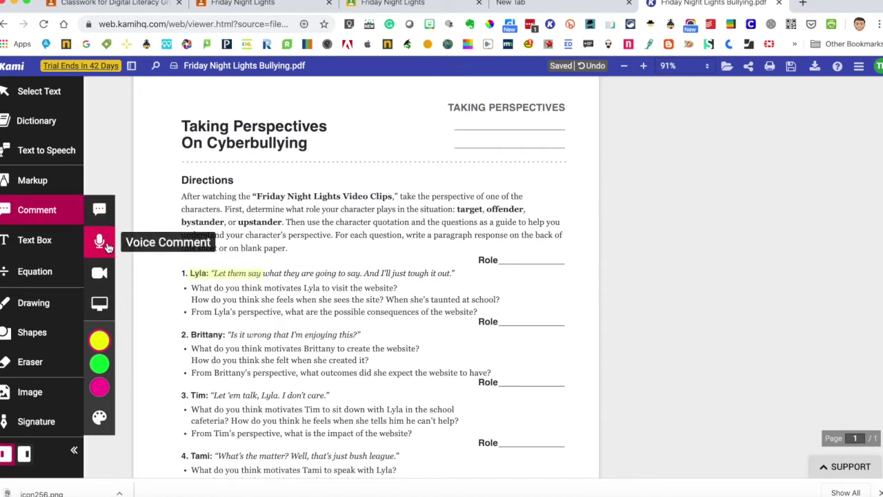
- Record a short voice comment above the first Role line, allowing microphone access
click(419, 250)
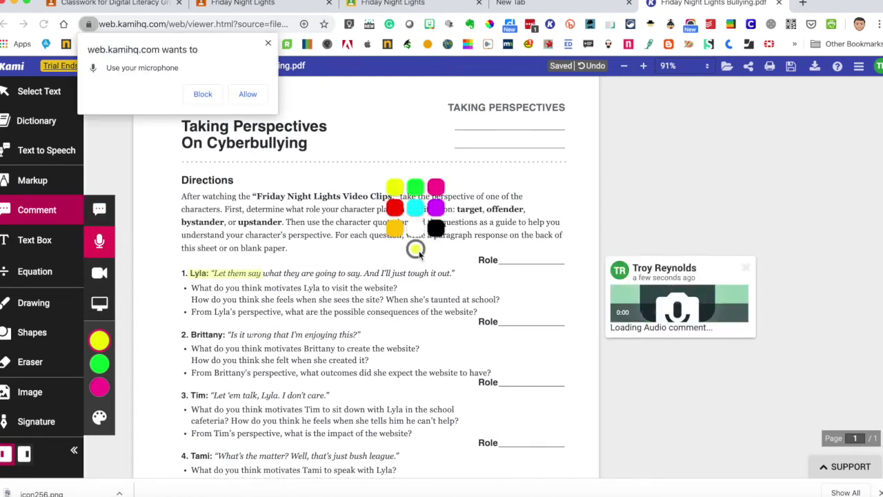
click(252, 97)
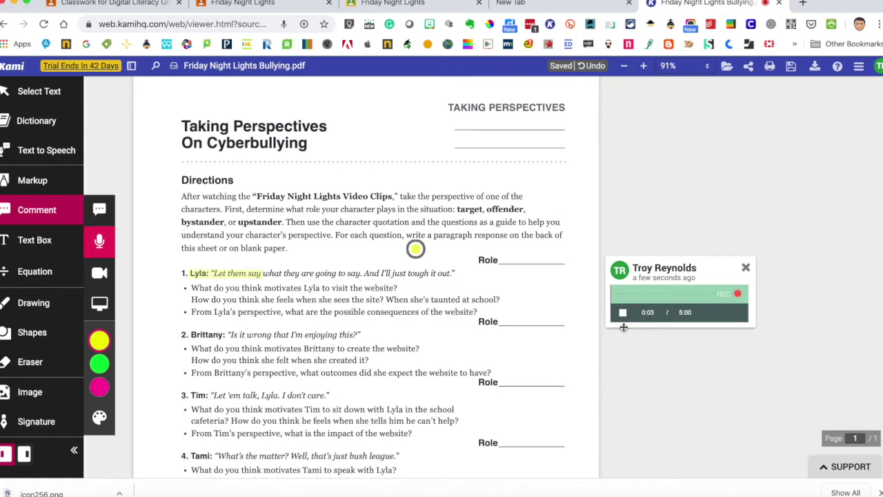
click(623, 313)
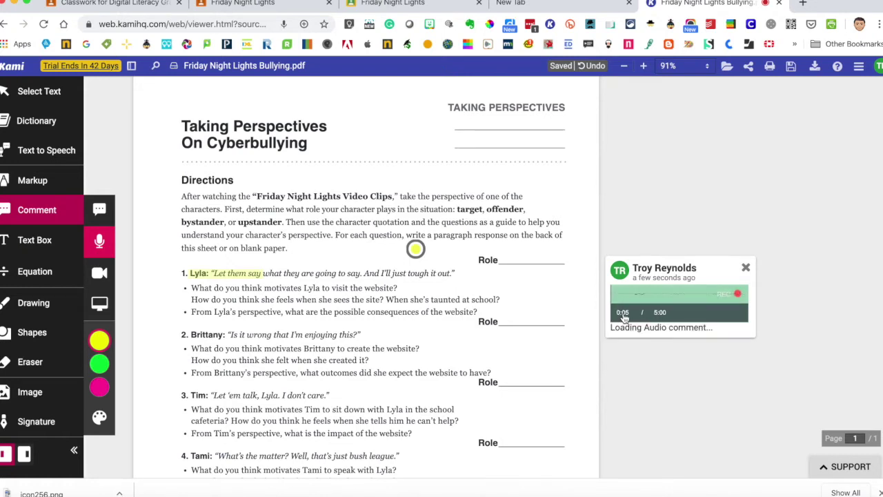
- Make the voice comment pin purple and move it just after "tough it out."
scroll(416, 250, down, 1)
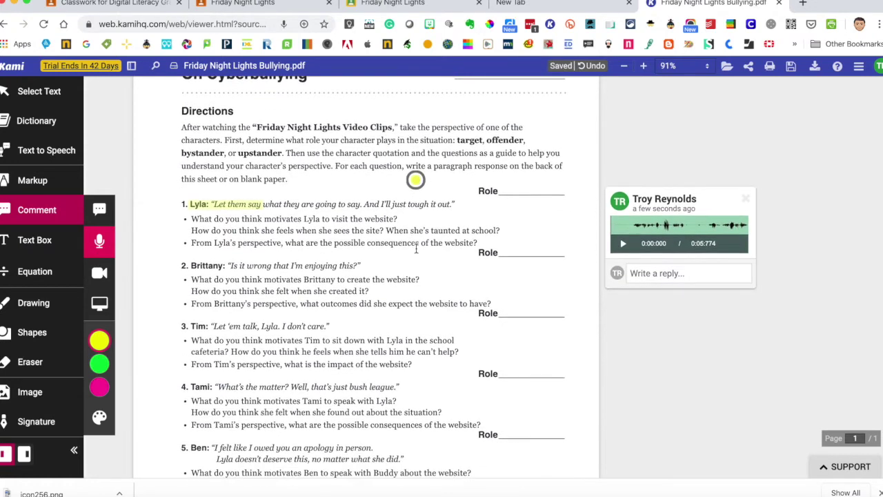
click(416, 180)
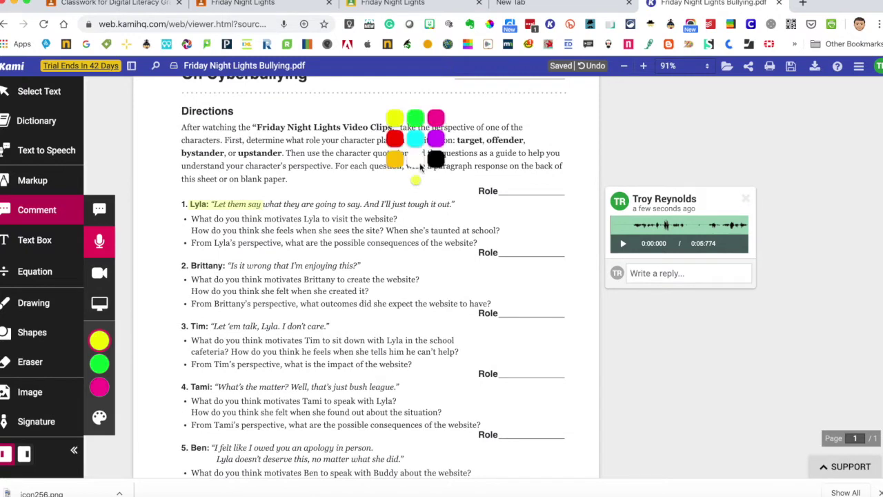
click(436, 139)
mouse_move(417, 180)
mouse_down()
mouse_move(452, 209)
mouse_move(463, 205)
mouse_up()
scroll(461, 204, down, 1)
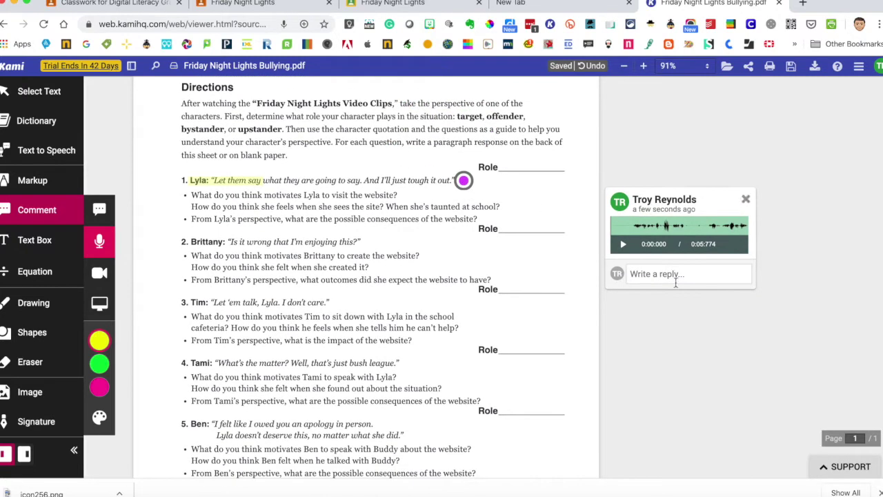
- Record a video comment after "visit the website?" and make its marker pin red
click(100, 273)
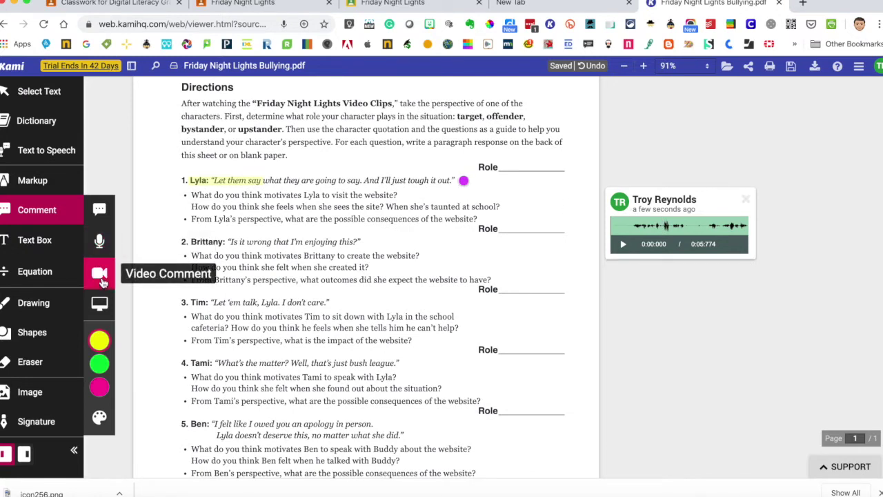
click(407, 197)
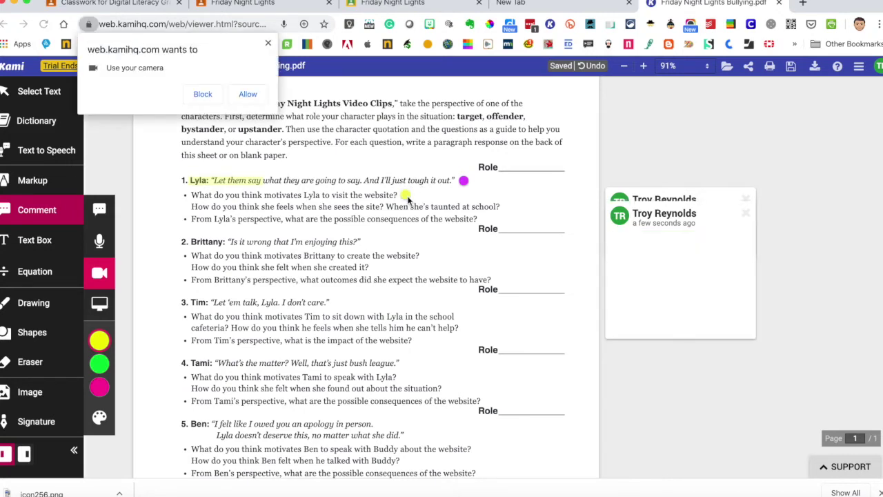
click(248, 95)
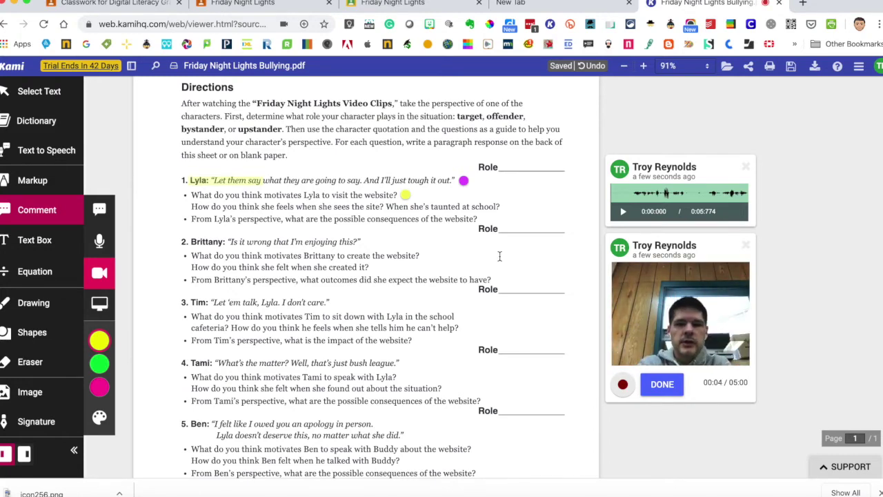
click(661, 387)
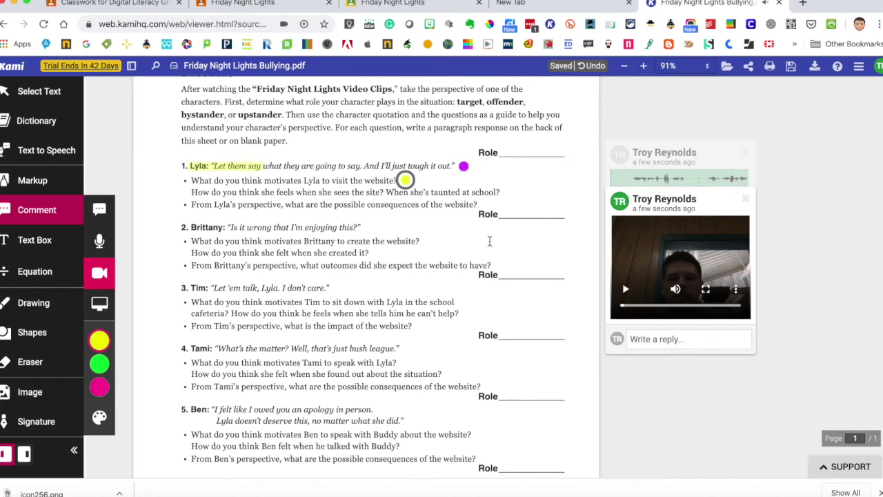
click(405, 179)
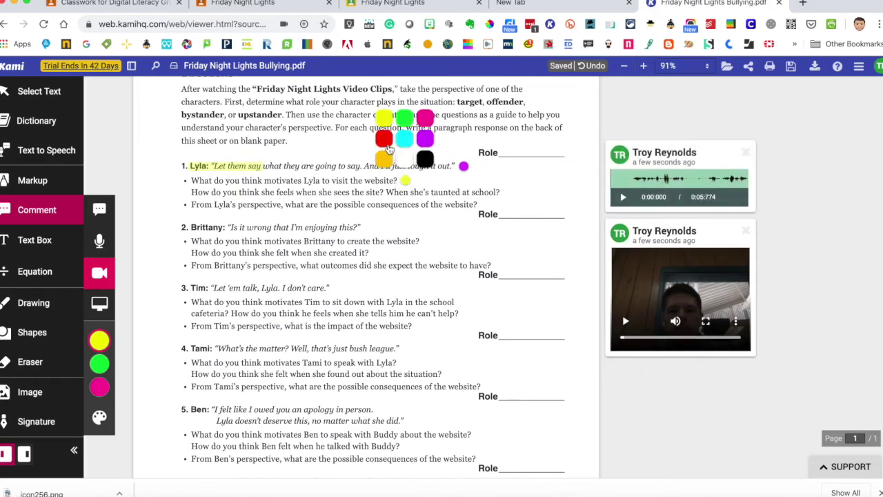
click(384, 140)
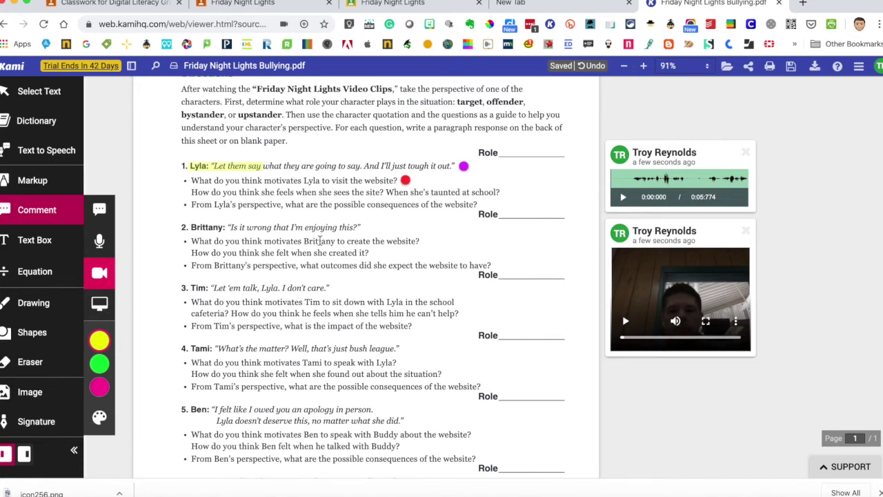
- Add a text box reading "bystander" on Lyla's Role line
click(52, 246)
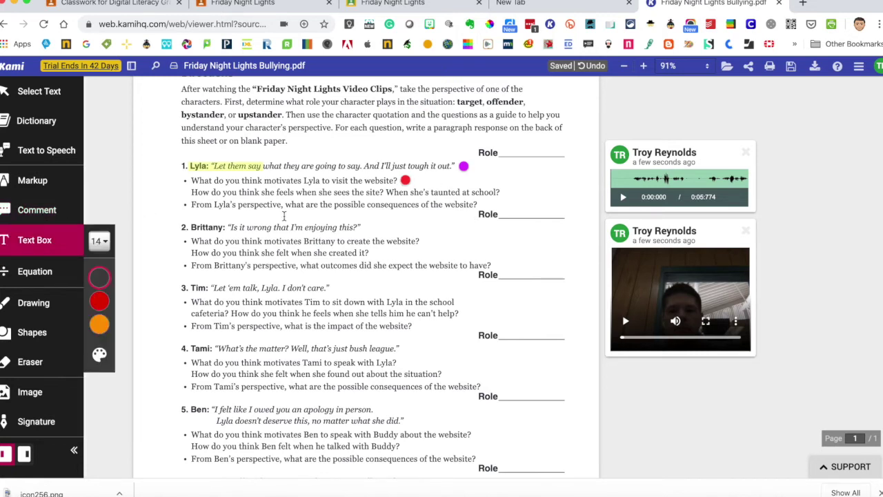
click(516, 212)
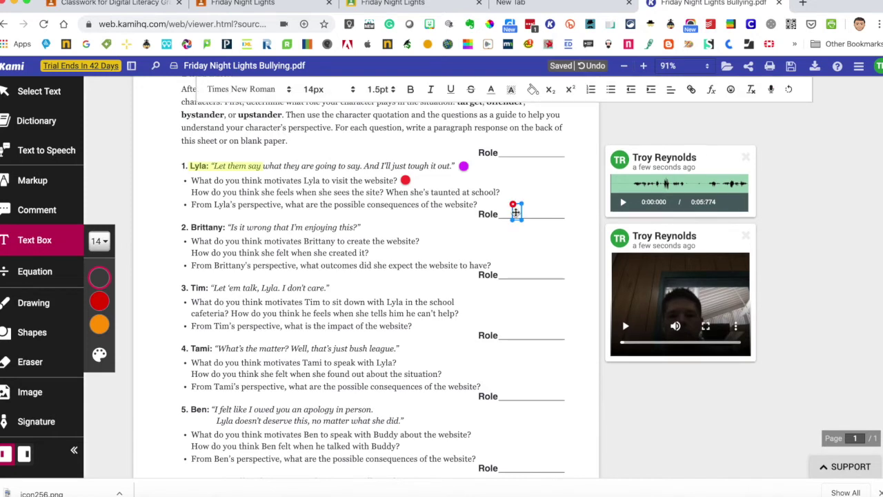
text(bystander)
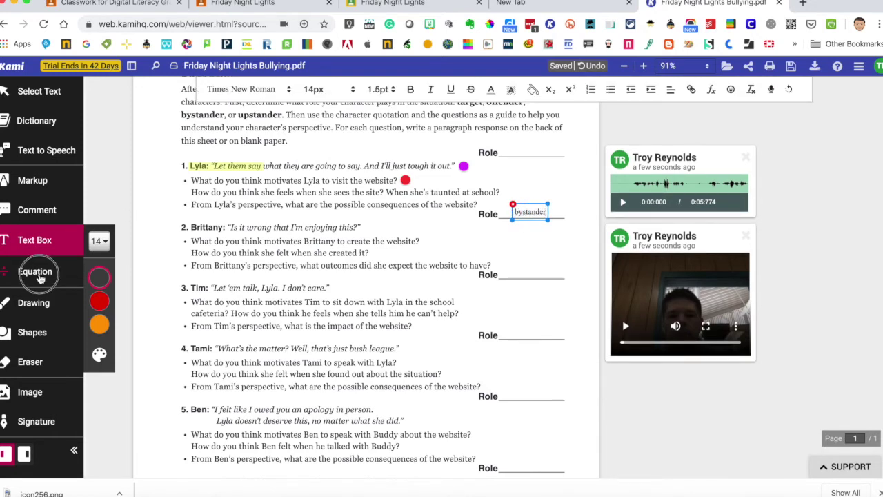
click(38, 276)
- Browse the Insert Symbols grid of math symbols
click(100, 304)
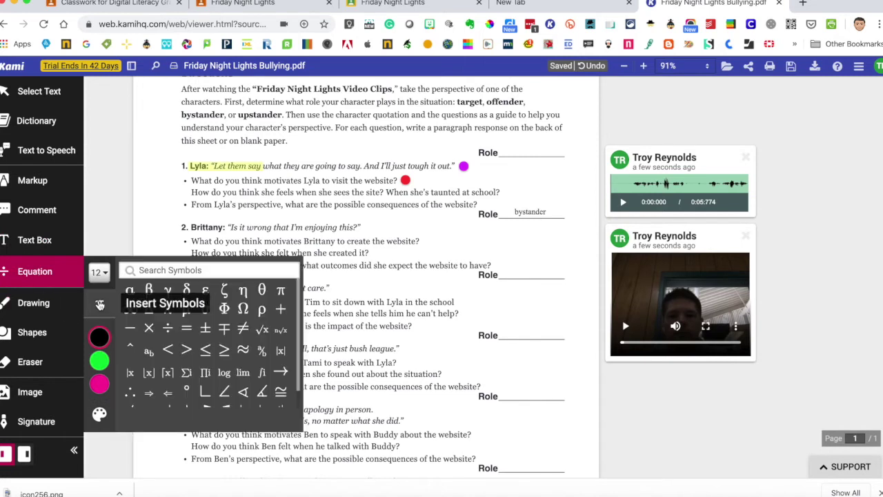
scroll(207, 339, down, 1)
scroll(179, 325, up, 1)
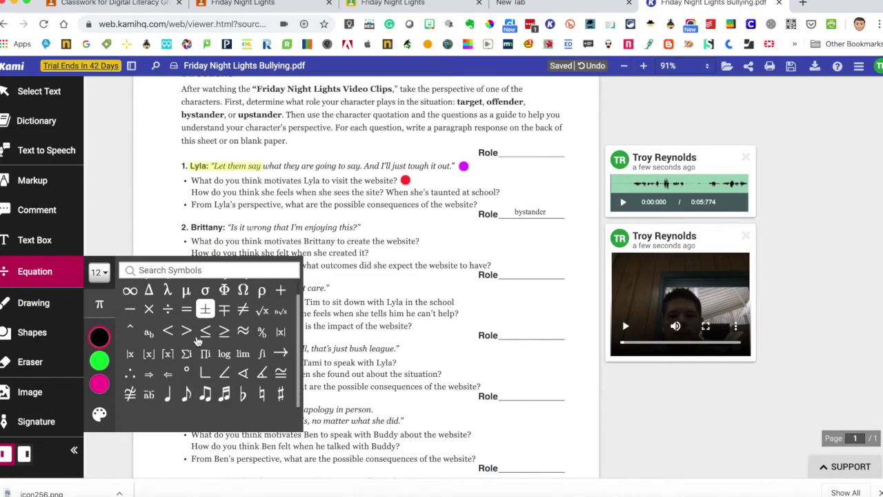
scroll(200, 338, down, 1)
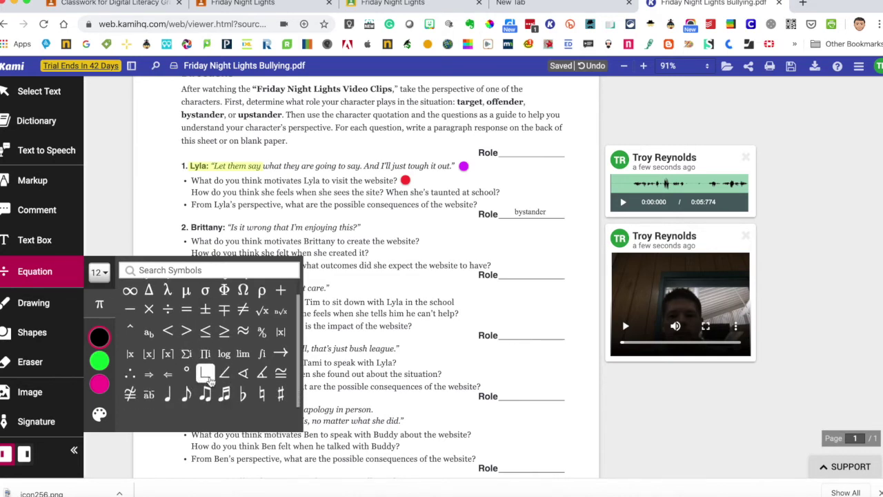
scroll(207, 378, up, 1)
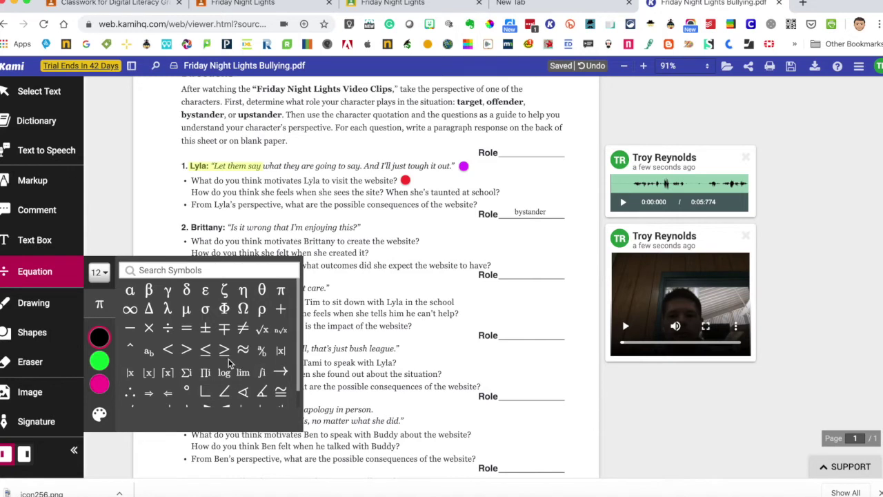
click(38, 311)
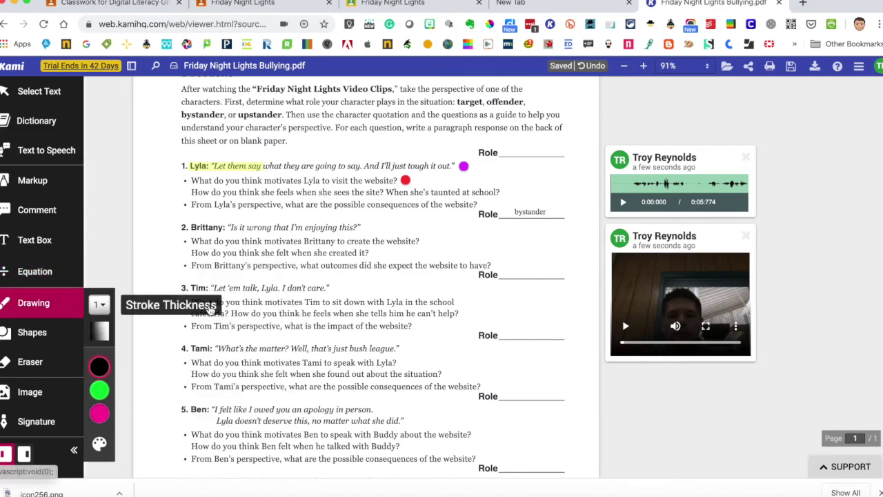
- Handwrite 'hello' beside Brittany's Role line and draw a circle by Tim's Role line
mouse_move(104, 407)
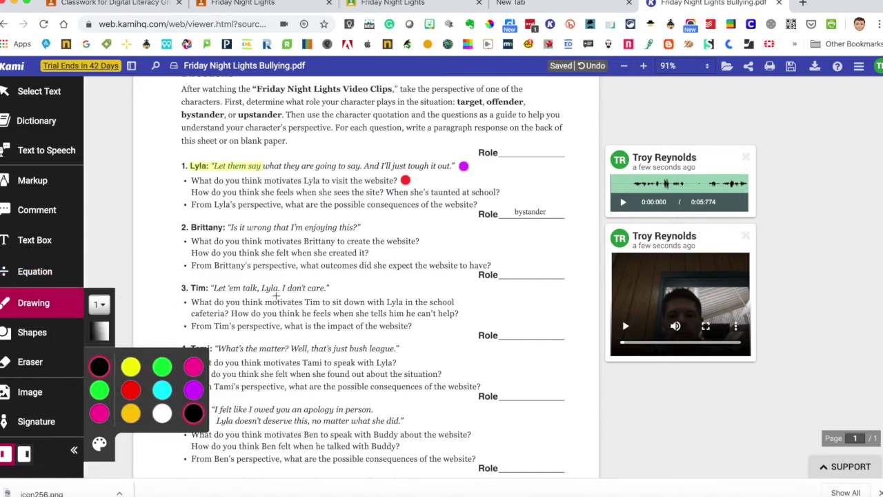
mouse_move(509, 269)
mouse_down()
mouse_move(550, 266)
mouse_move(515, 272)
mouse_move(532, 244)
mouse_move(534, 264)
mouse_move(549, 255)
mouse_move(555, 265)
mouse_move(550, 256)
mouse_up()
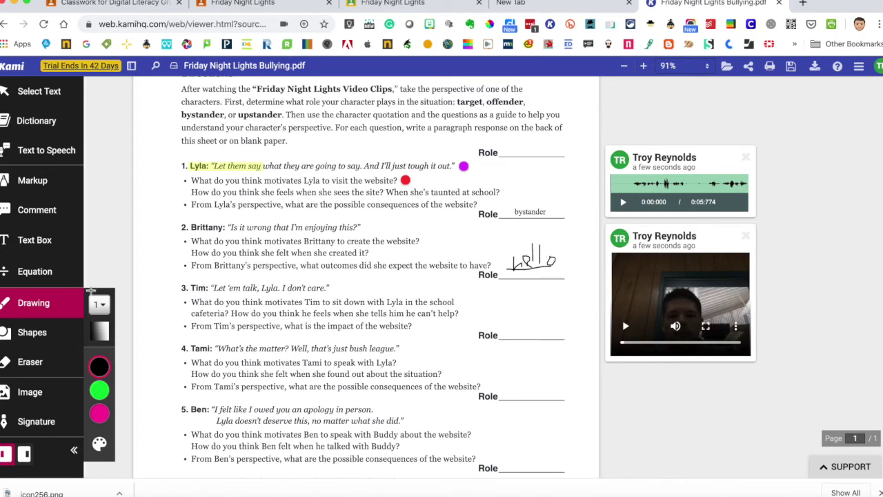
click(32, 332)
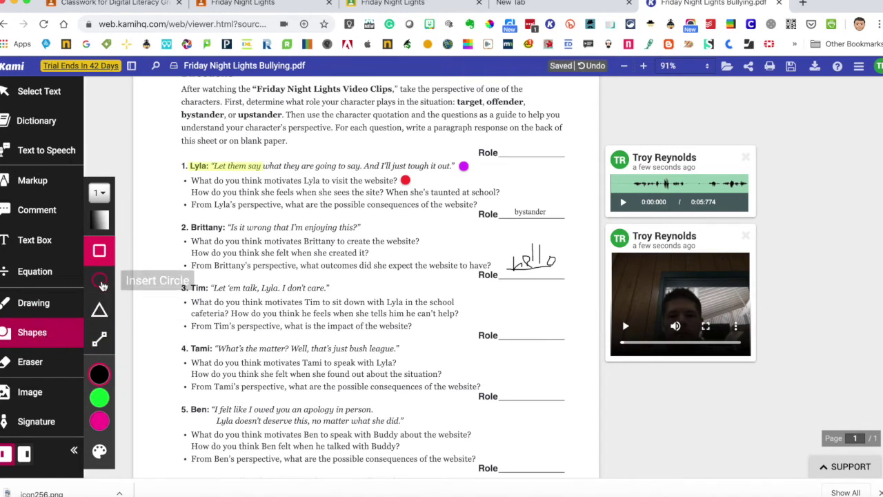
click(99, 220)
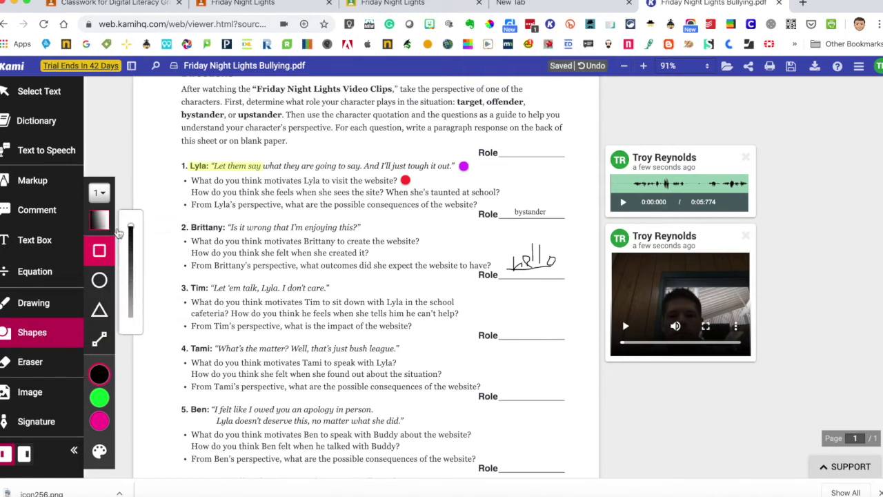
click(100, 280)
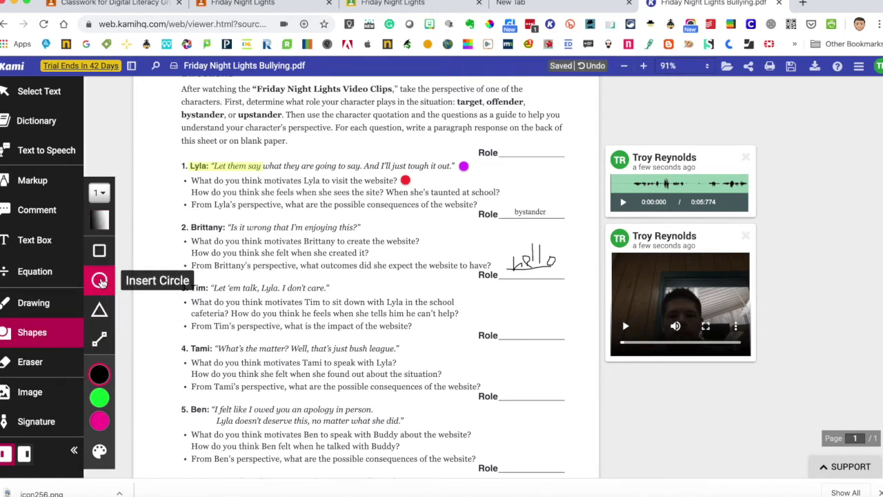
drag(516, 307, 556, 347)
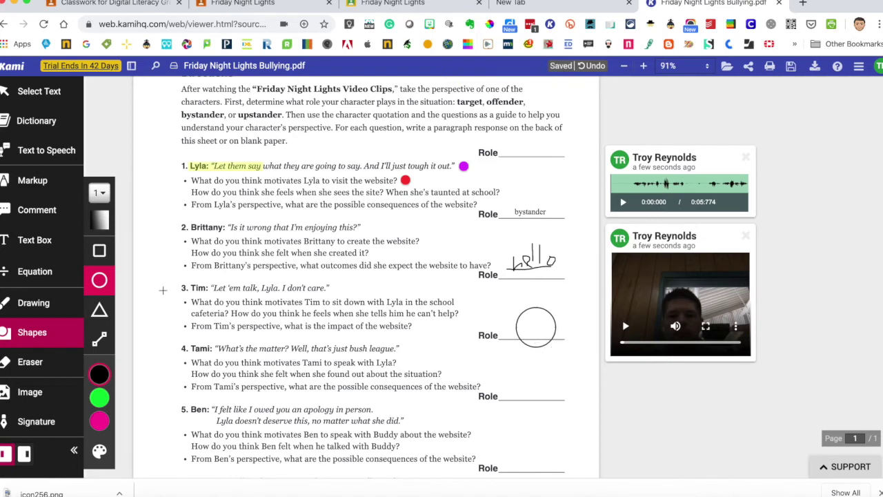
- Erase the circle beside Tim's Role line
click(44, 362)
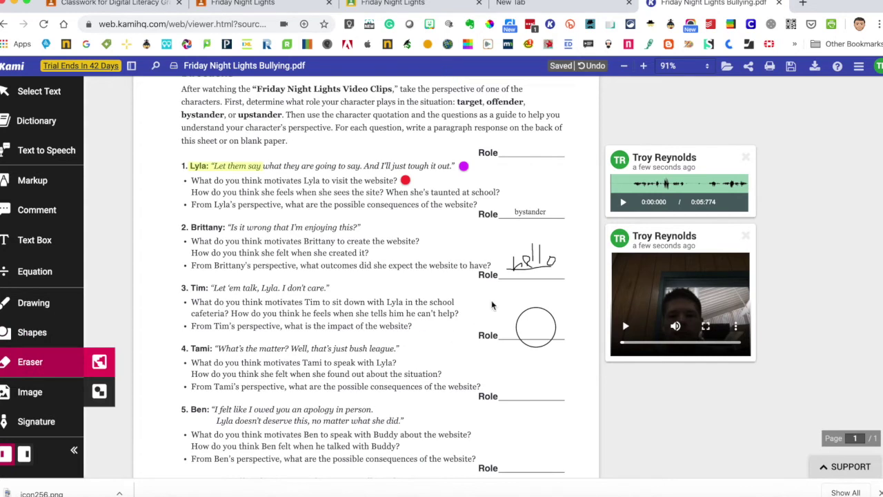
drag(517, 309, 542, 343)
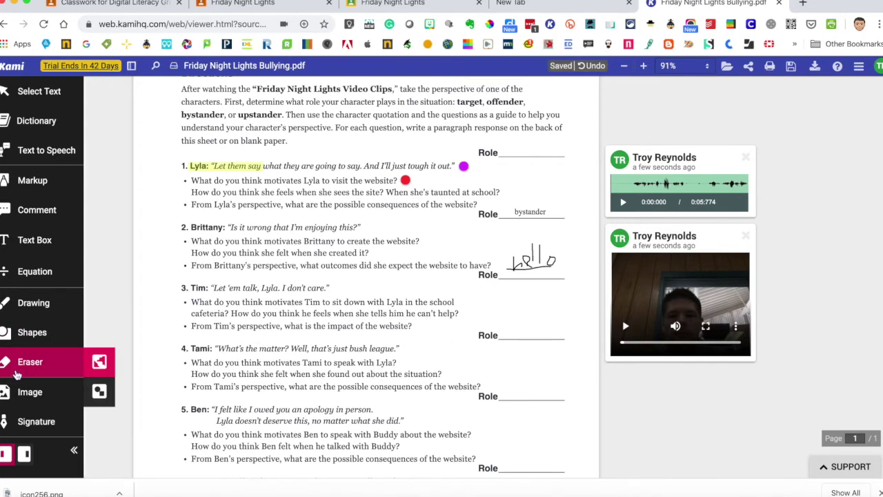
click(30, 395)
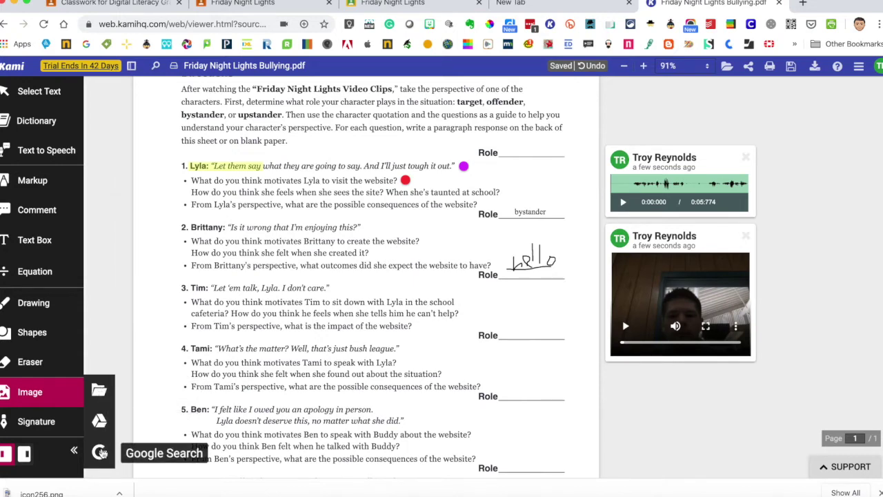
- Search Google Images for 'puppies' and select the photo of a puppy lying down
click(100, 453)
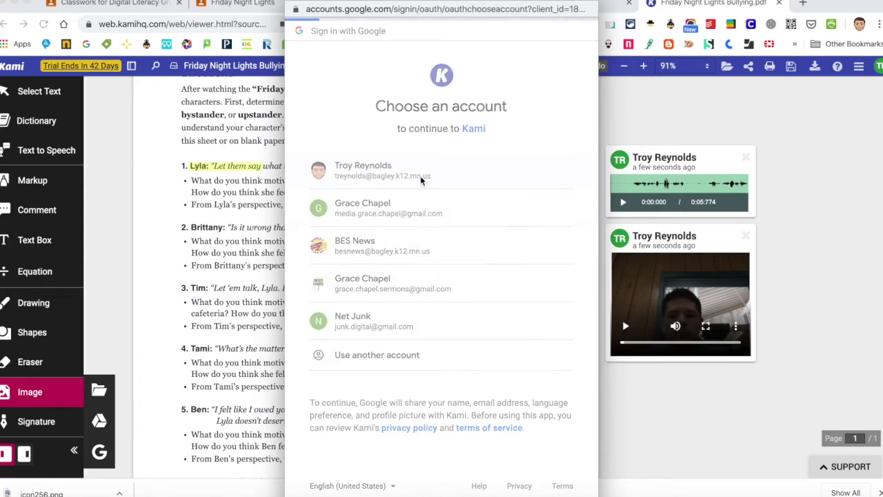
click(423, 180)
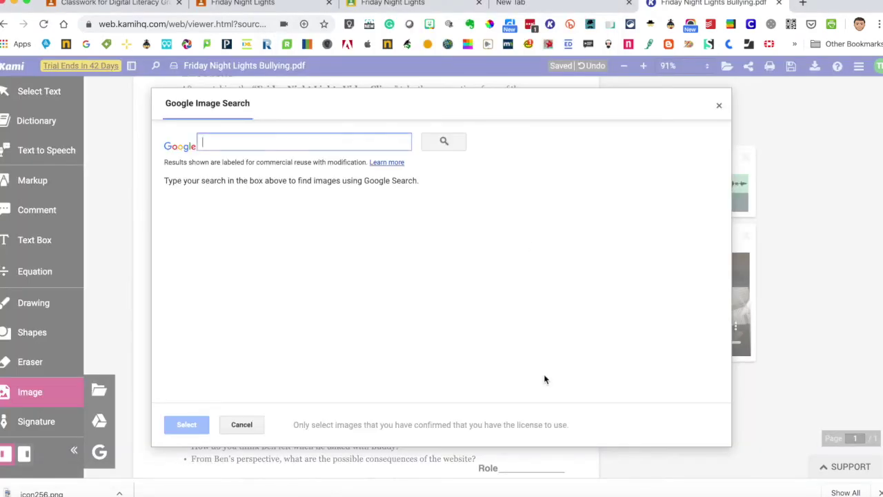
click(544, 379)
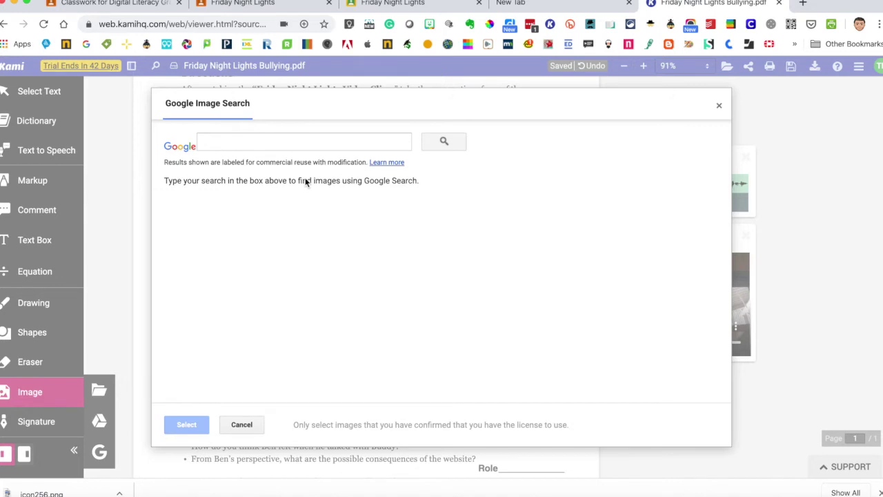
click(296, 141)
text(puppies)
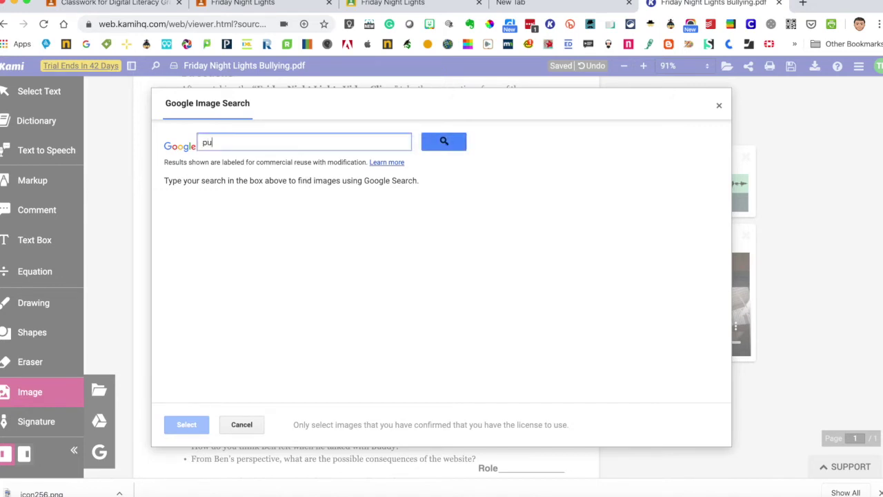
click(446, 142)
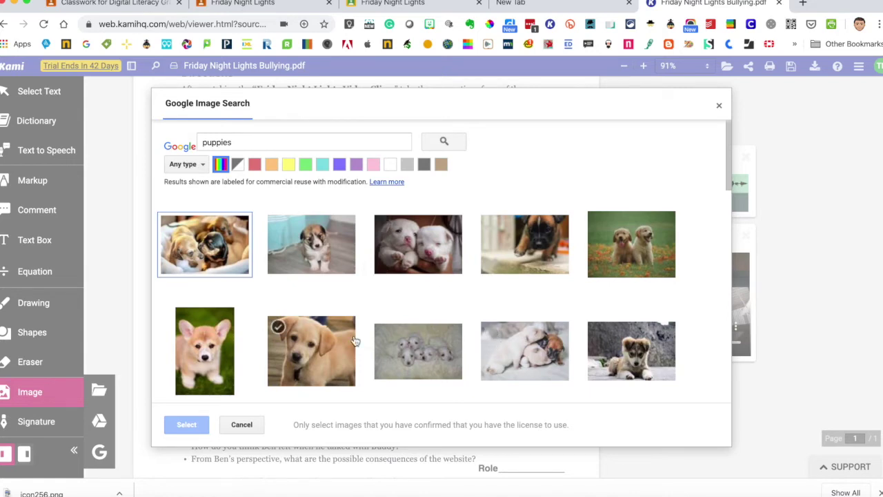
click(633, 349)
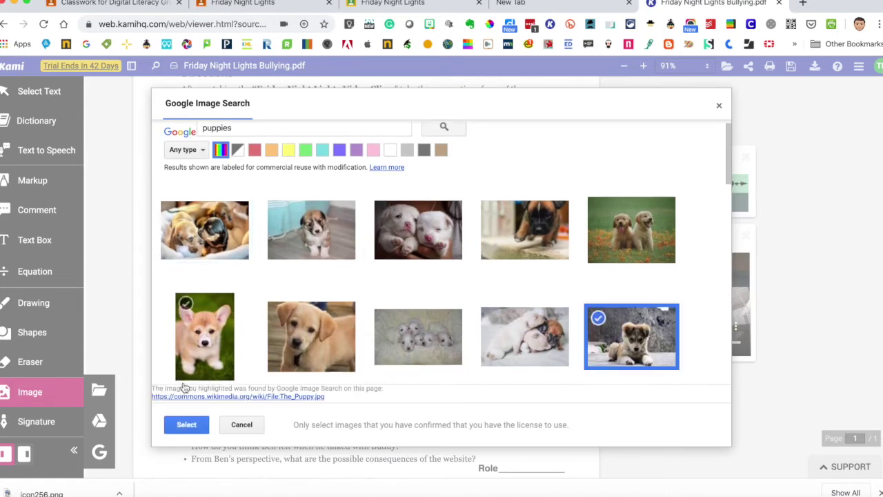
click(187, 424)
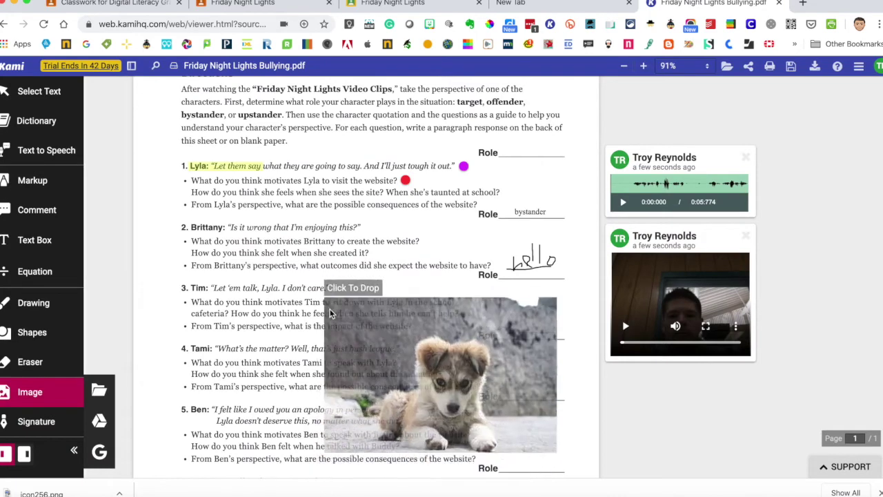
- Drop the puppy photo on the worksheet, shrink it, and place it beside Tim's Role line
click(330, 314)
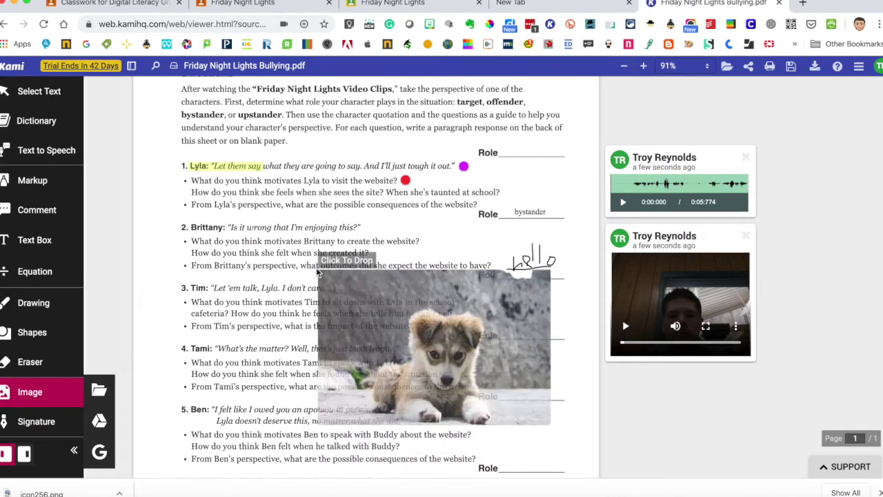
click(545, 412)
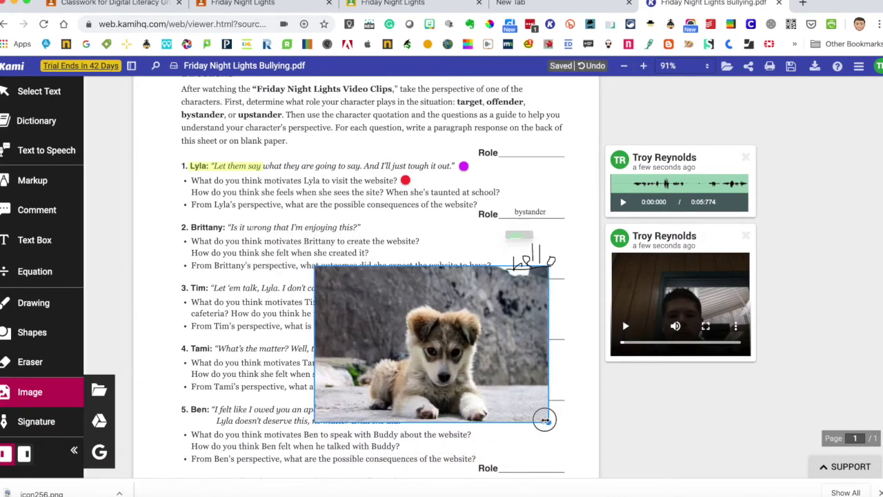
drag(548, 421, 414, 332)
drag(386, 301, 552, 327)
drag(577, 360, 544, 317)
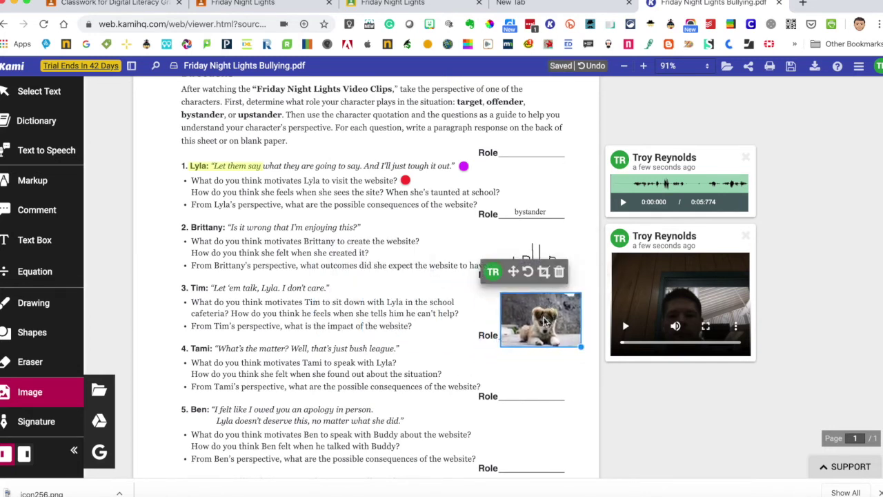
click(564, 406)
scroll(564, 406, down, 5)
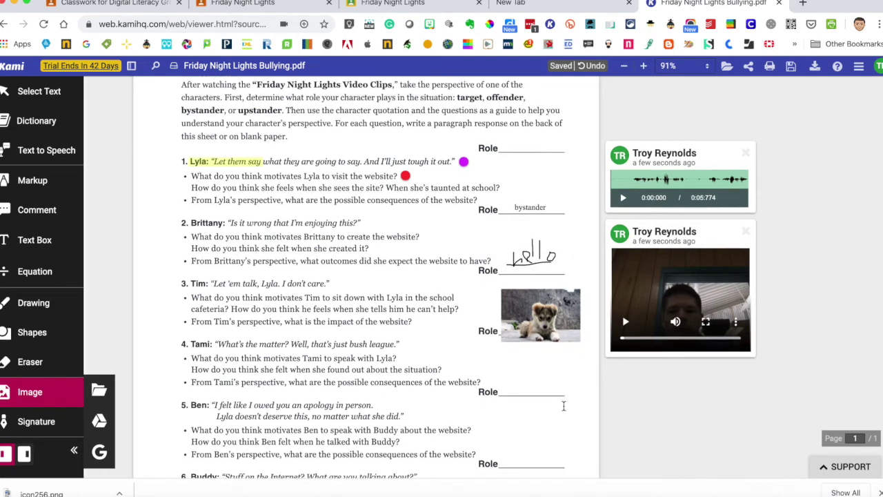
scroll(564, 407, up, 8)
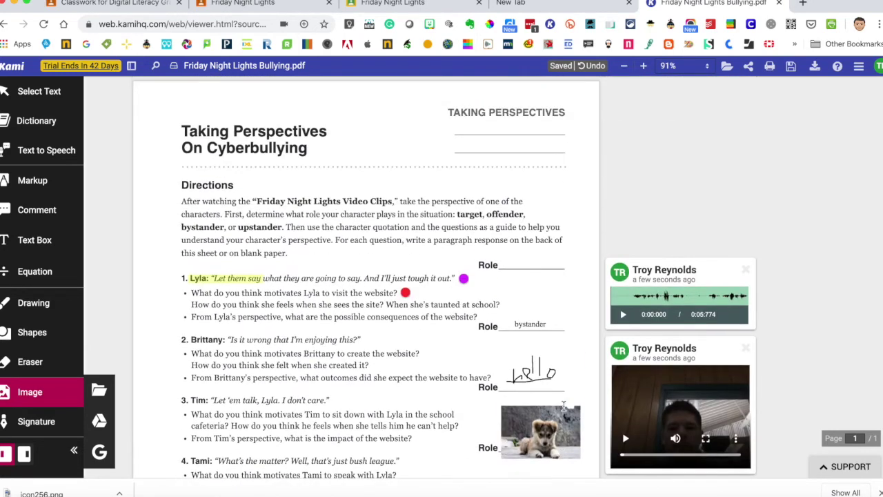
click(564, 408)
scroll(564, 409, down, 4)
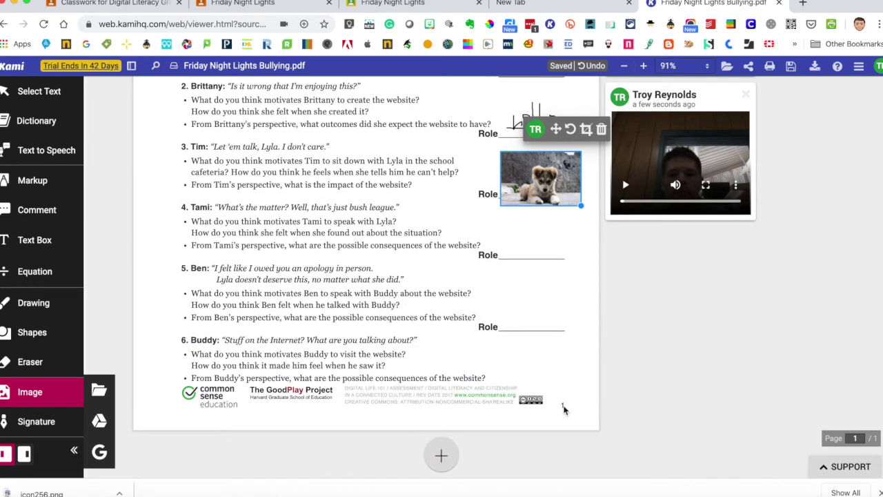
scroll(563, 408, up, 4)
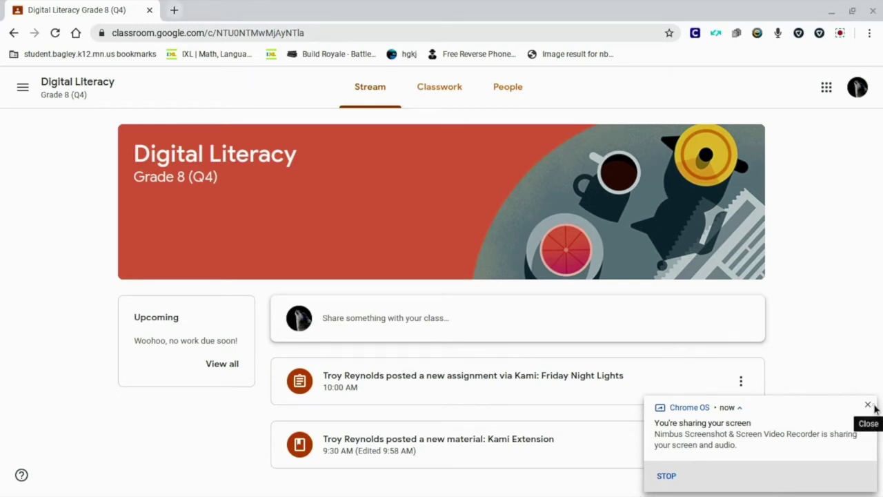
- Dismiss the screen-sharing notice and open the Kami Extension post in the Stream
click(871, 405)
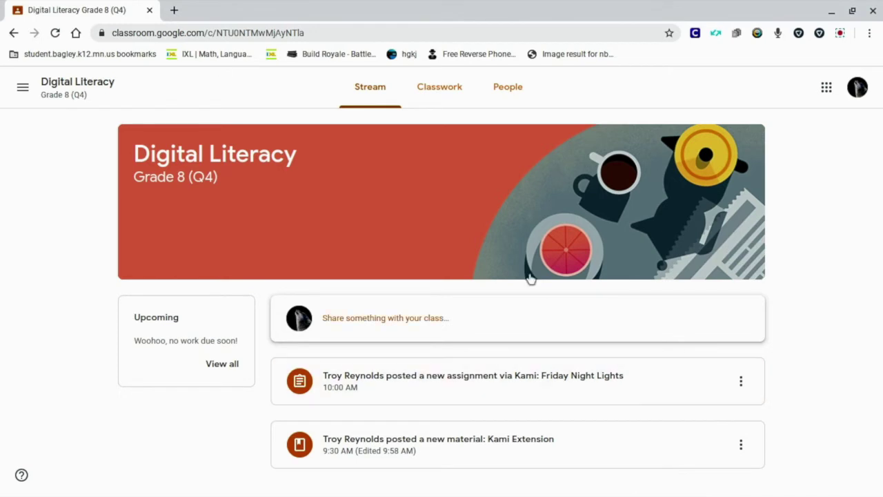
click(441, 447)
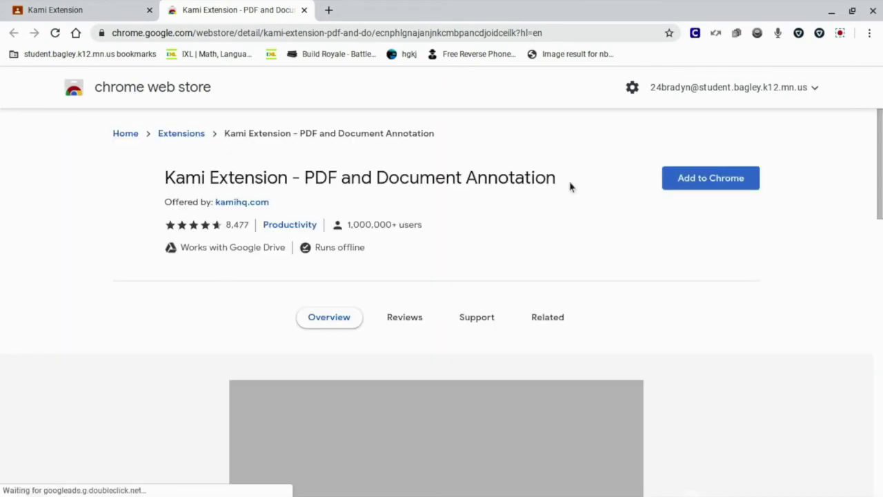
- Add the Kami Extension to Chrome and confirm the Add extension prompt
click(704, 181)
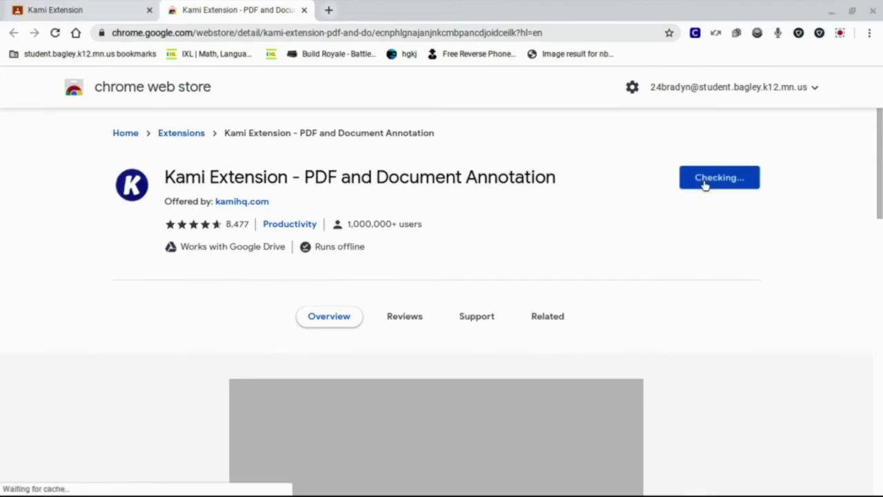
click(464, 194)
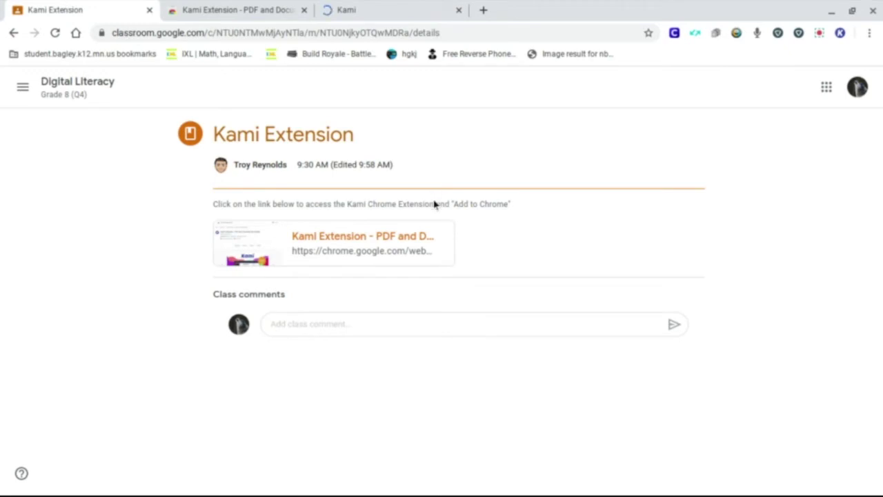
- From the reloaded Digital Literacy stream, open Friday Night Lights and preview its attached PDF
click(63, 92)
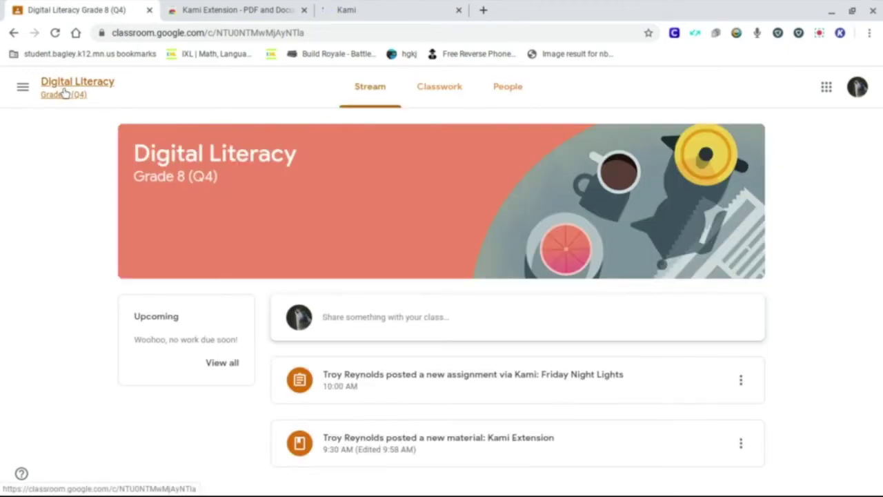
click(55, 34)
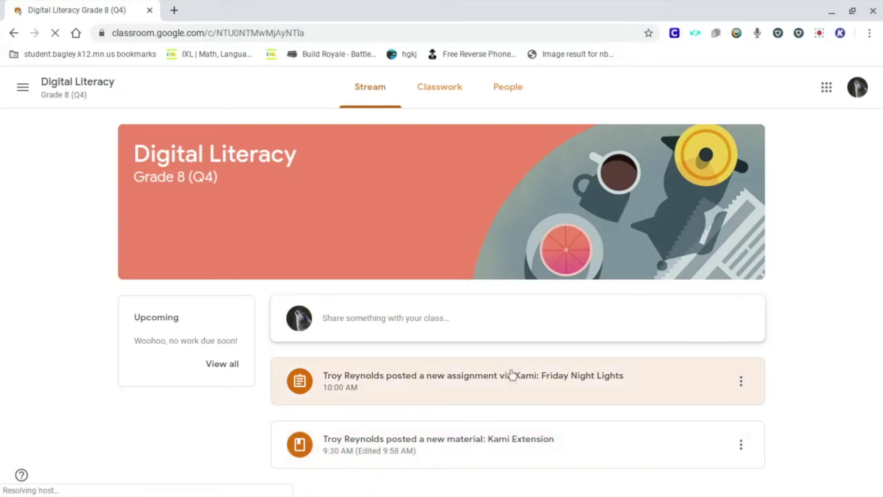
click(511, 379)
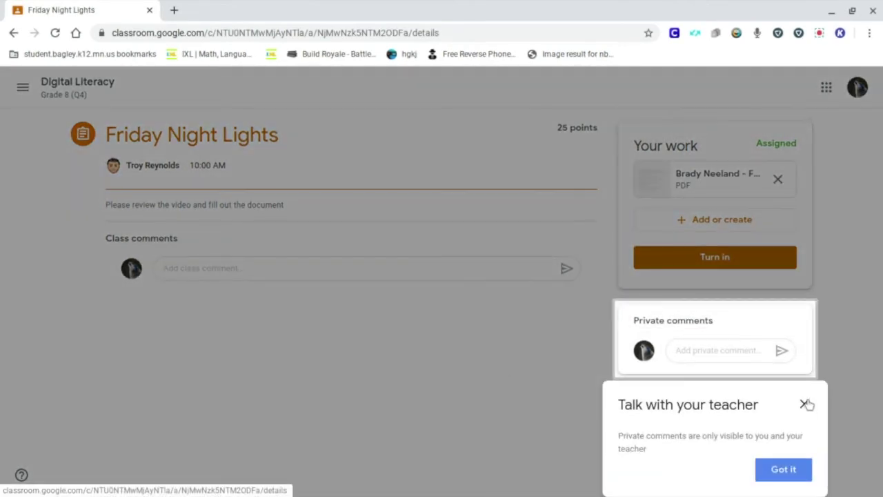
click(808, 403)
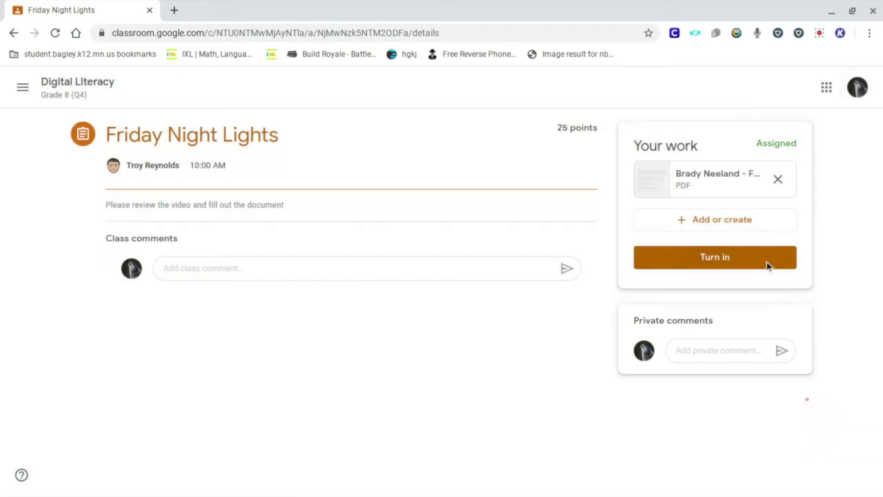
click(709, 174)
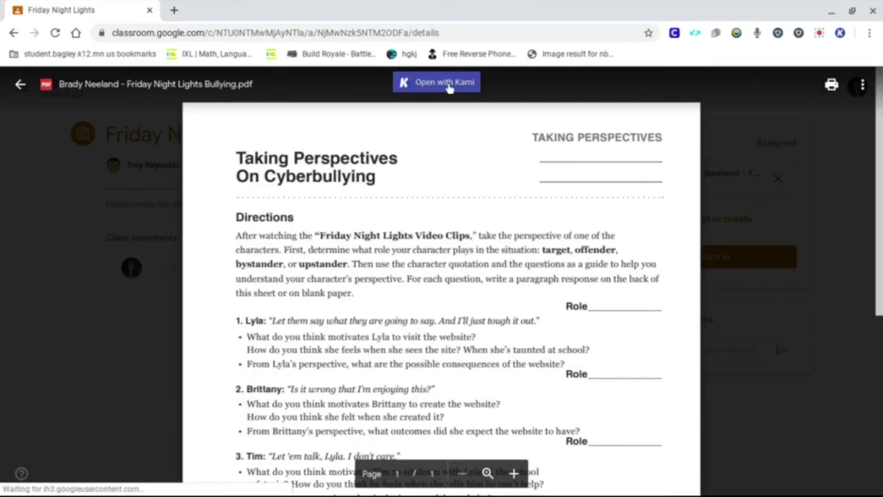
- Open the Friday Night Lights PDF with Kami from the viewer
click(447, 83)
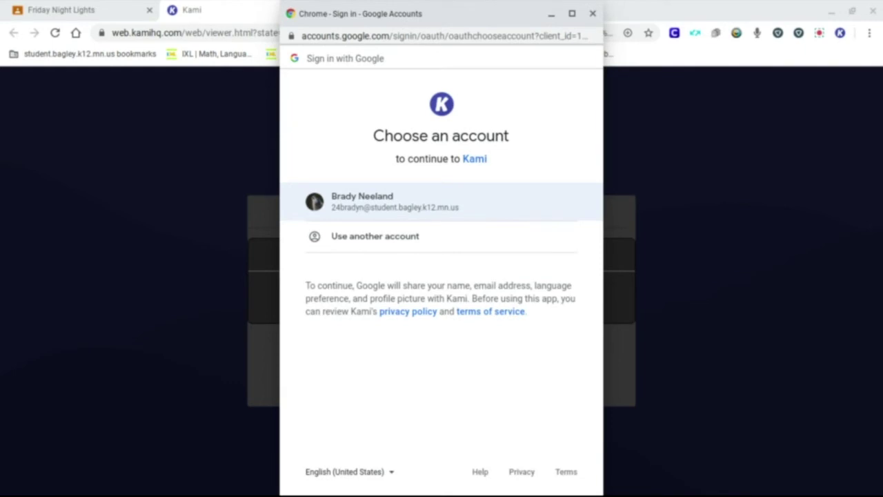
- Choose the student's Google account and allow Kami access to Drive and Classroom
click(394, 203)
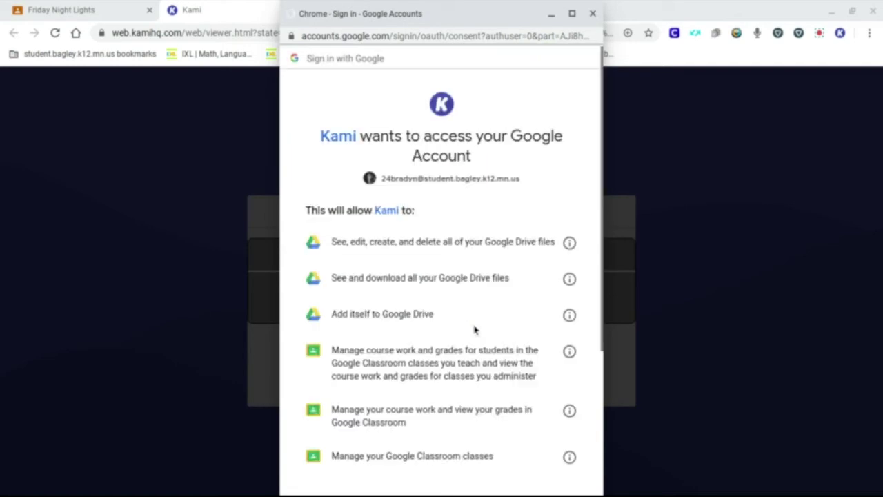
scroll(514, 473, down, 3)
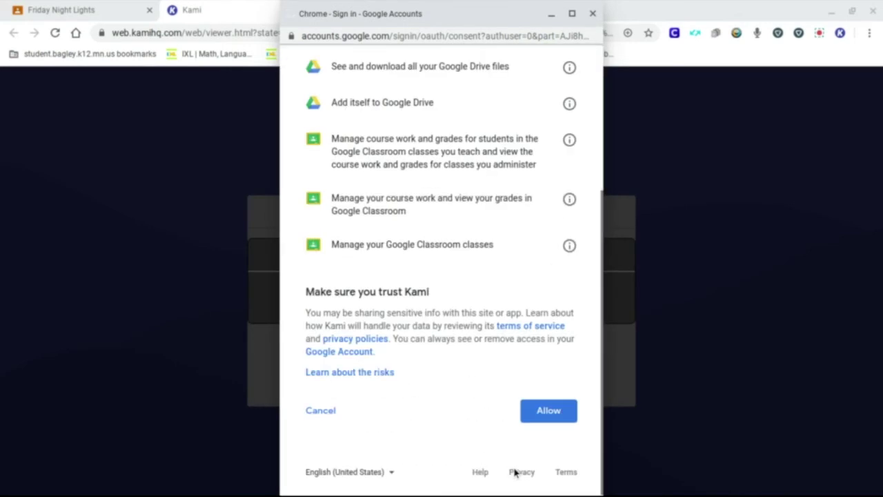
click(542, 413)
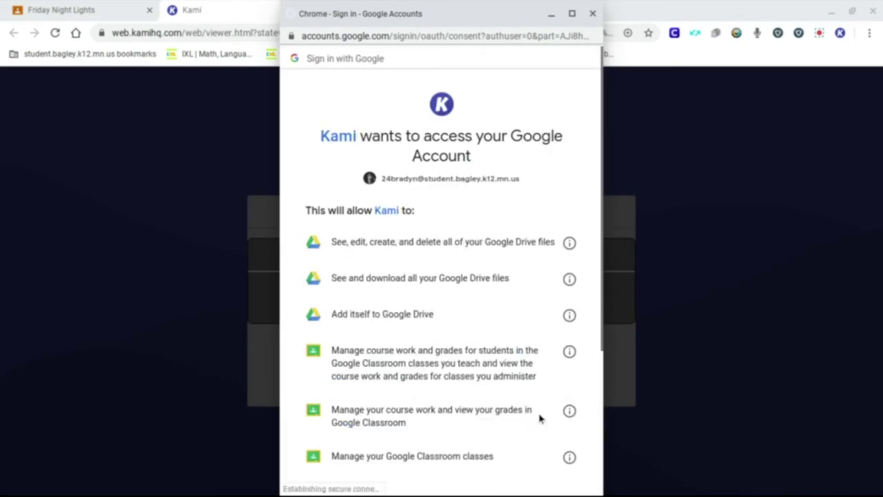
scroll(442, 276, down, 3)
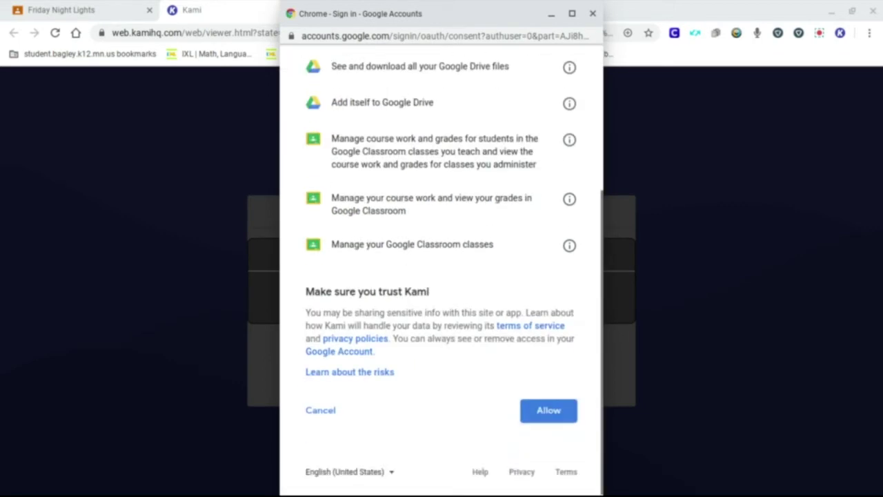
click(541, 416)
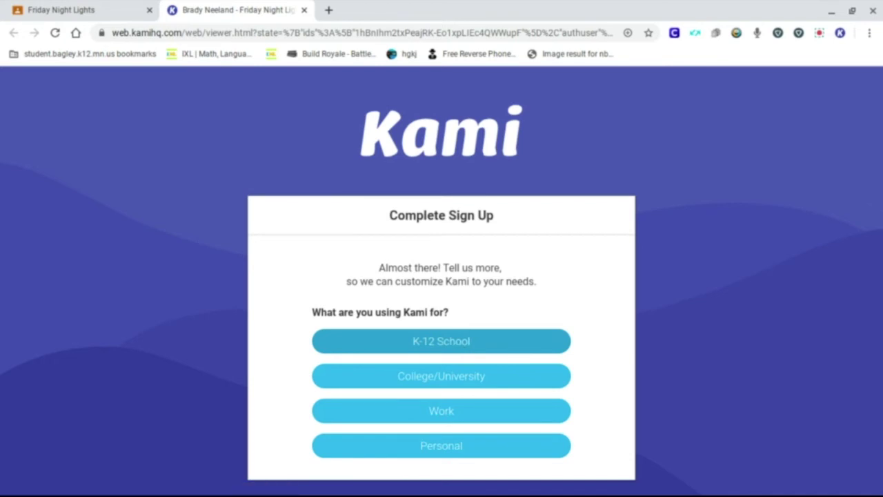
- Pick K-12 School and Student, finish sign-up, and continue past the Welcome card
click(429, 343)
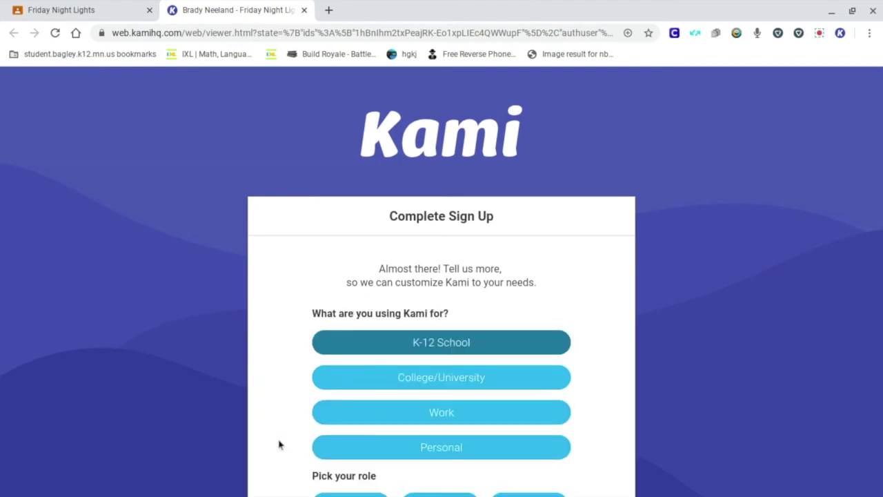
click(384, 342)
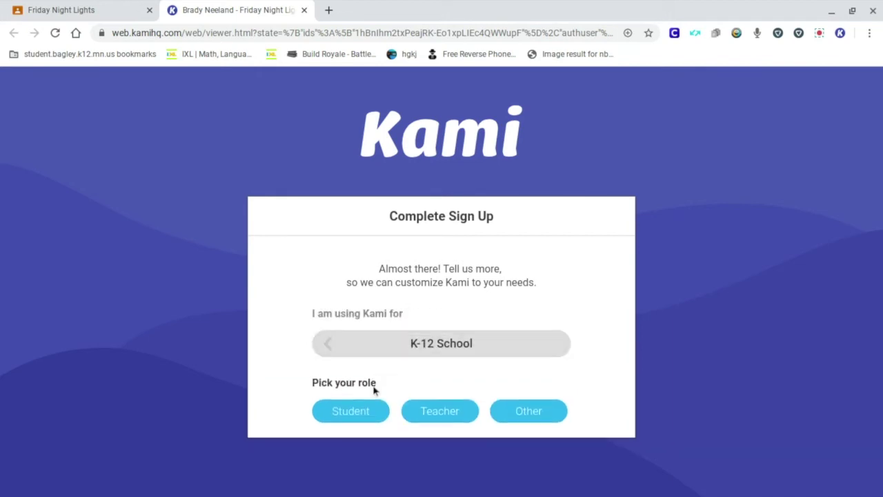
click(357, 410)
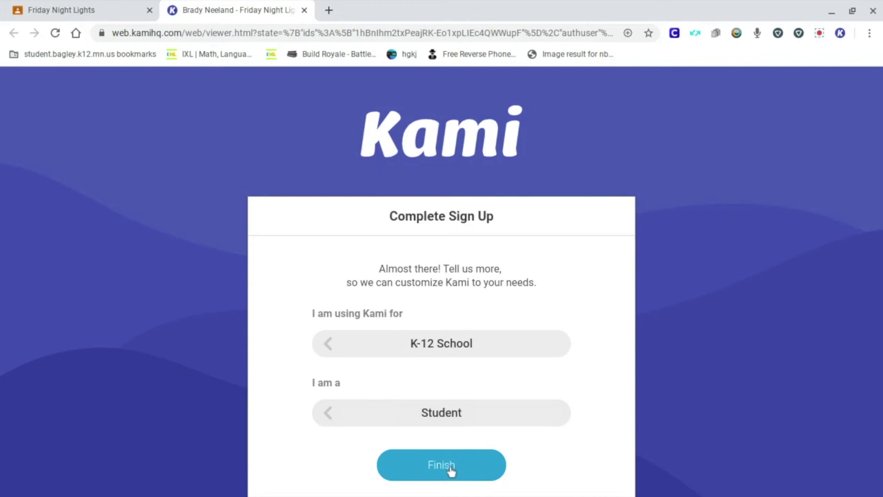
click(450, 469)
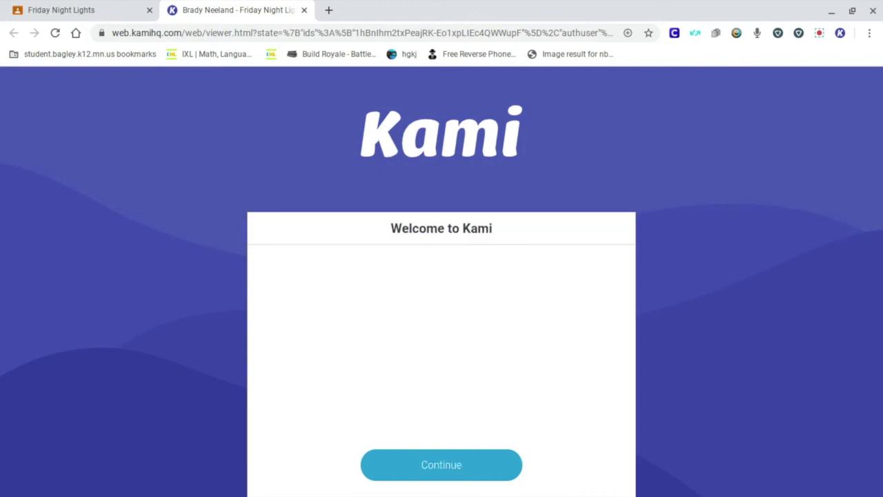
click(450, 472)
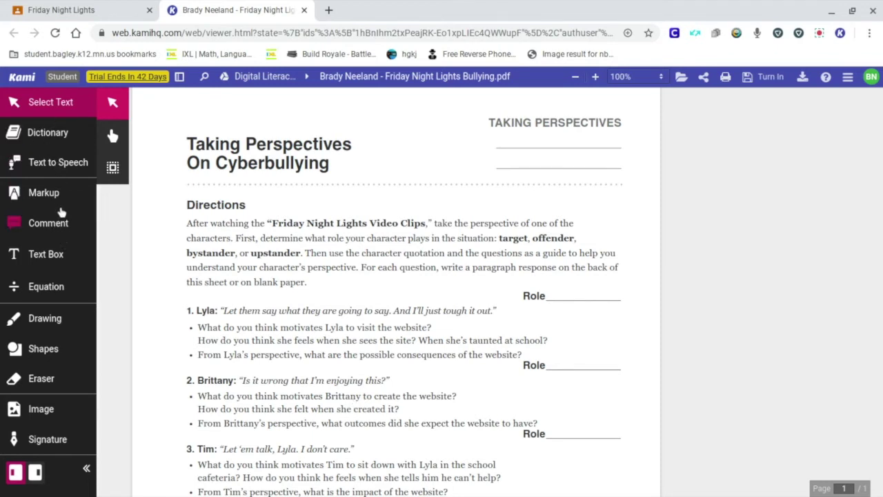
- Add an orange text box reading 'bystander' on Lyla's first Role line
click(60, 254)
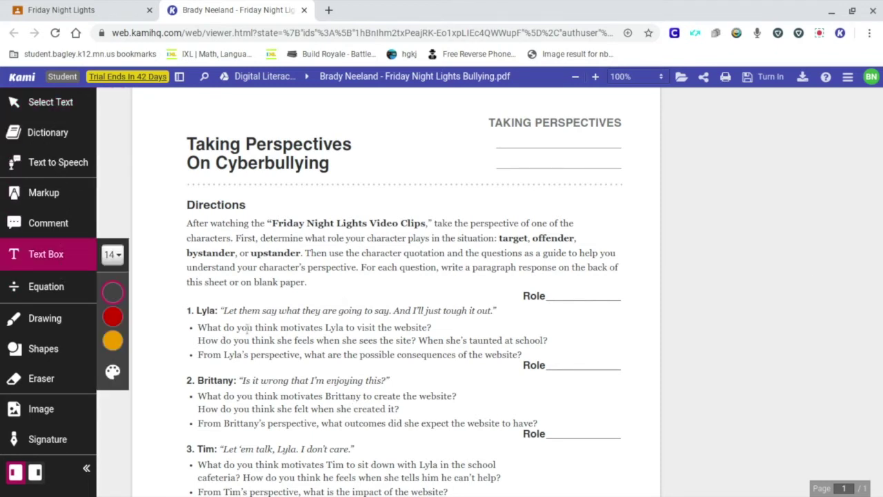
click(178, 341)
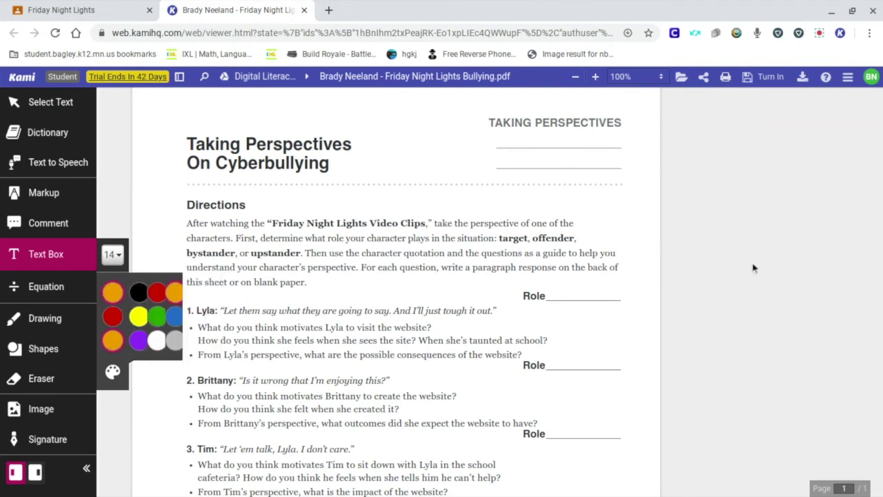
click(553, 295)
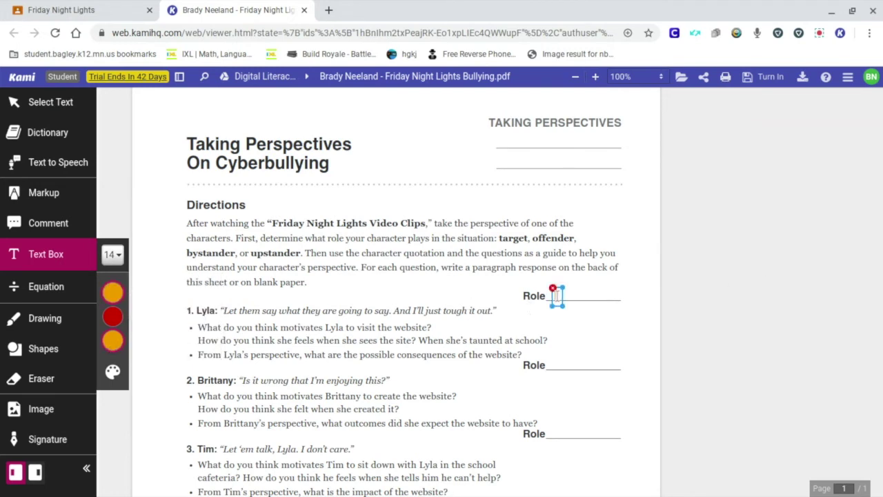
text(bystander)
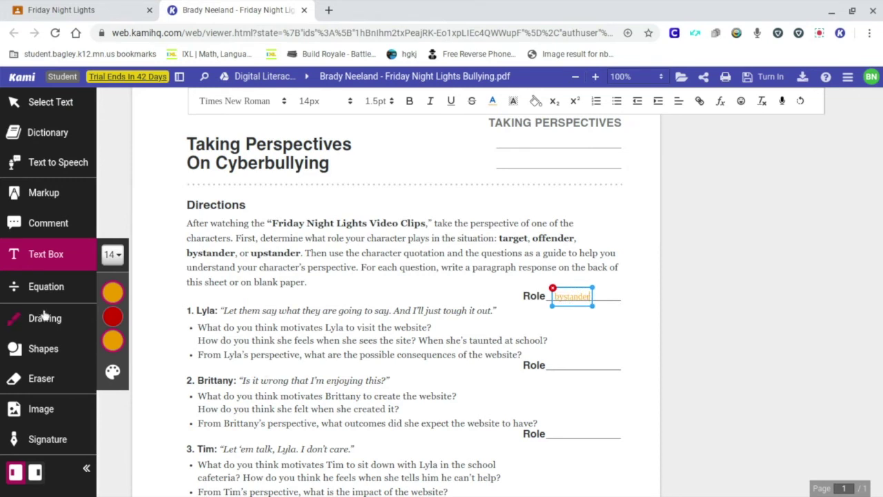
- Draw a freehand star beside the Role line after Lyla's questions
click(53, 316)
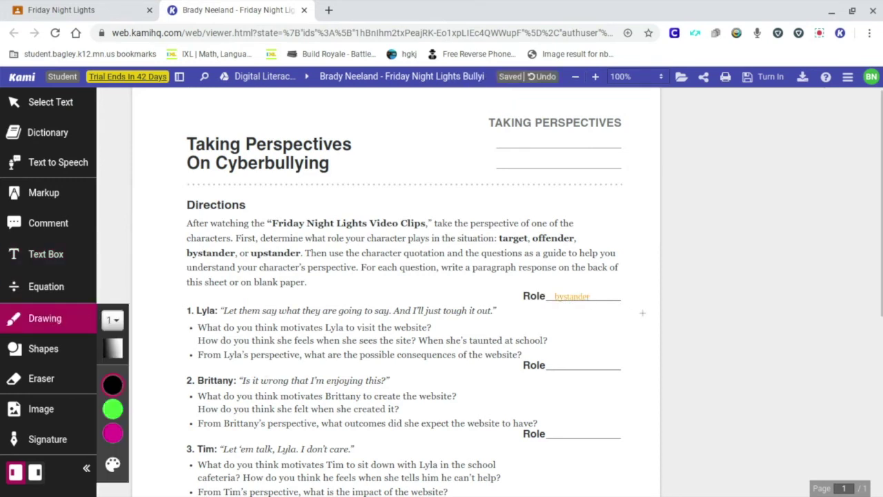
drag(574, 353, 599, 376)
mouse_move(578, 335)
mouse_down()
mouse_move(582, 353)
mouse_move(567, 366)
mouse_up()
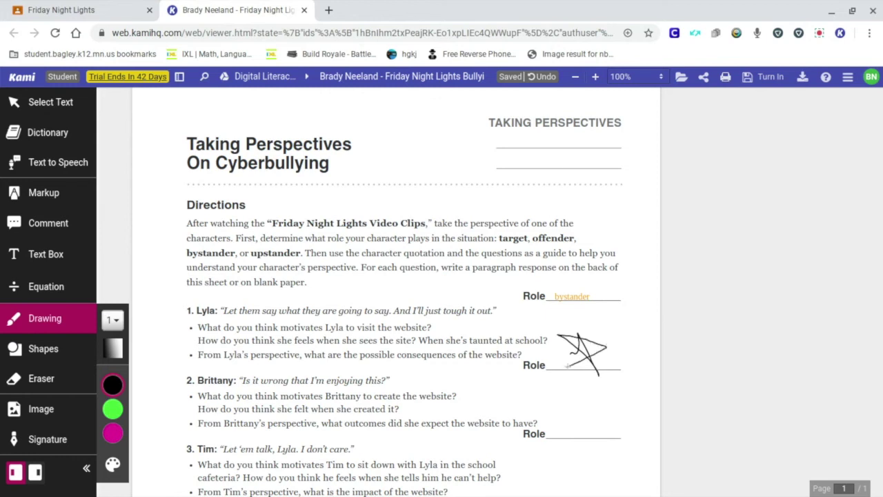
- Insert a corgi from a Google image search for 'Puppies', moved and shrunk near Lyla's Role line
click(38, 408)
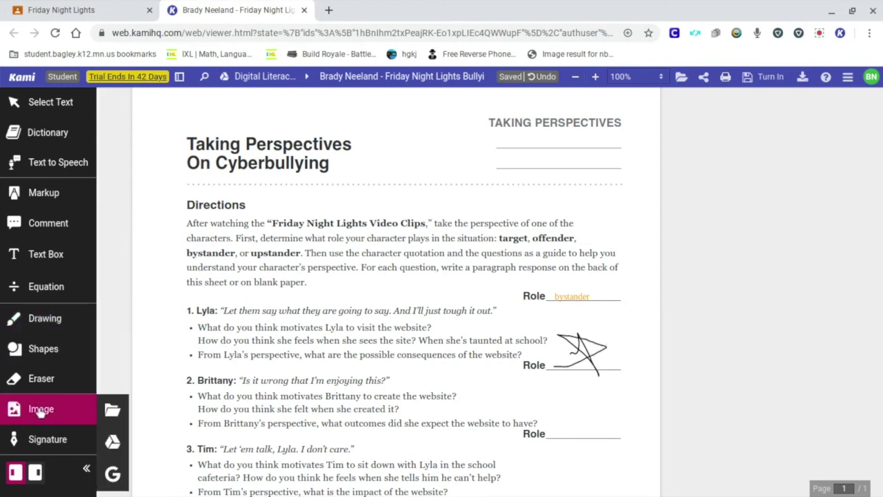
click(113, 470)
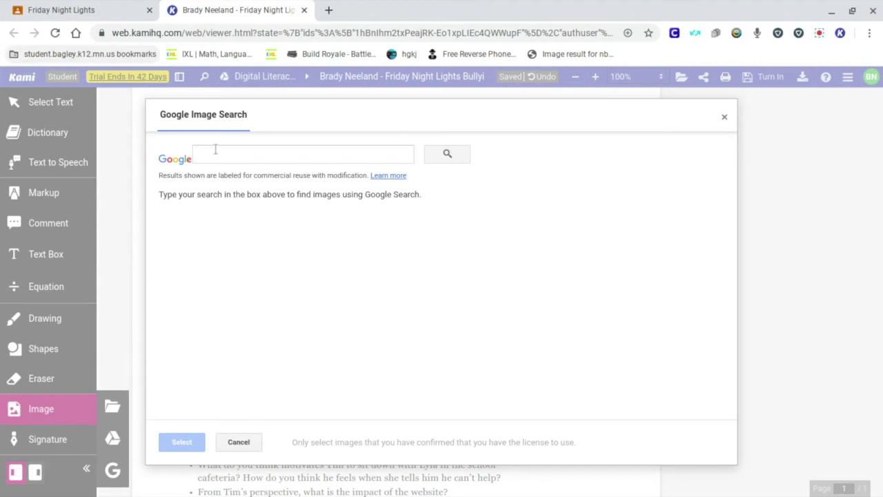
text(Puppies)
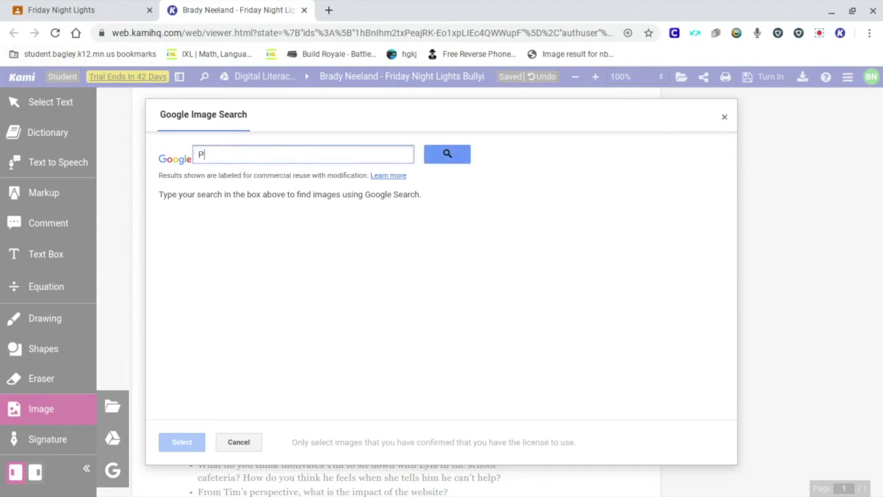
key(Return)
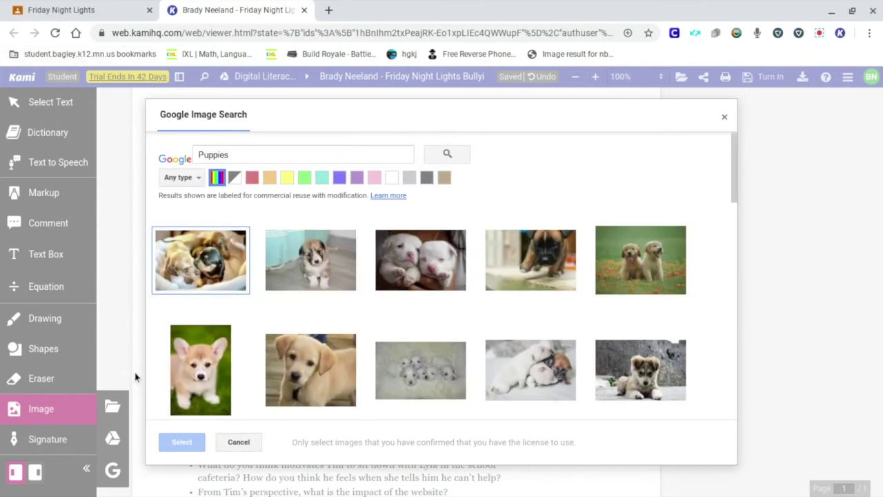
click(208, 406)
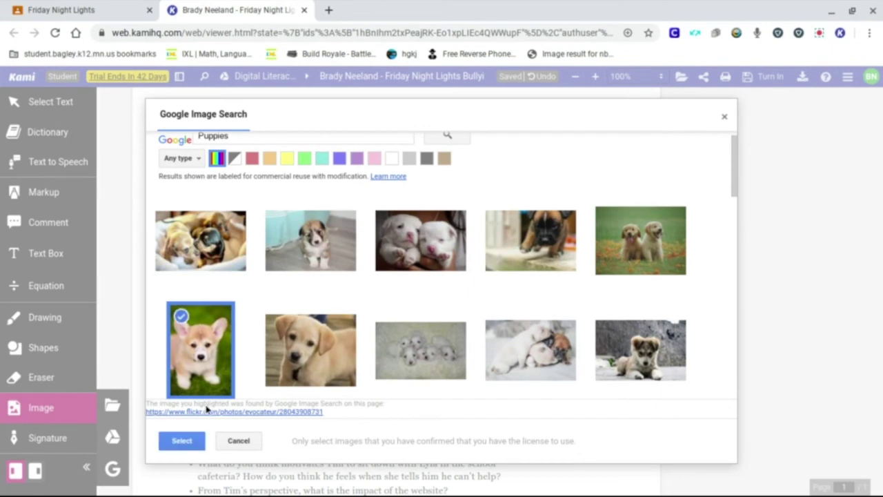
click(181, 439)
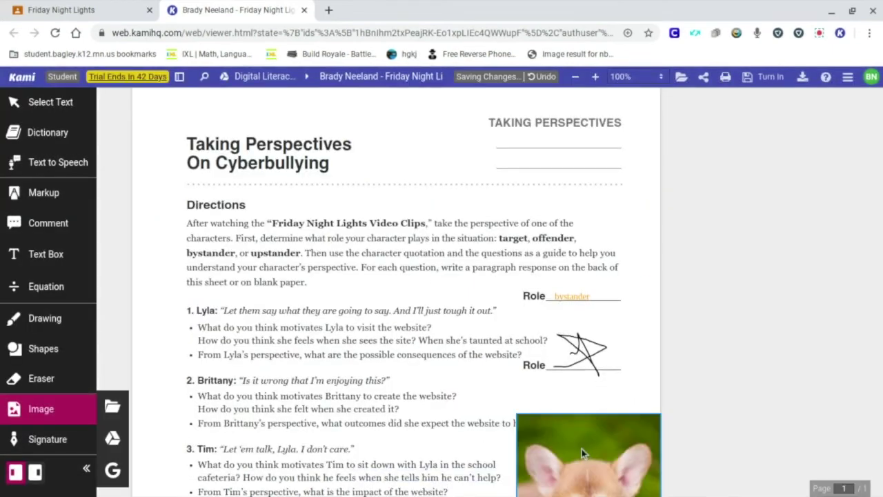
drag(582, 448, 560, 299)
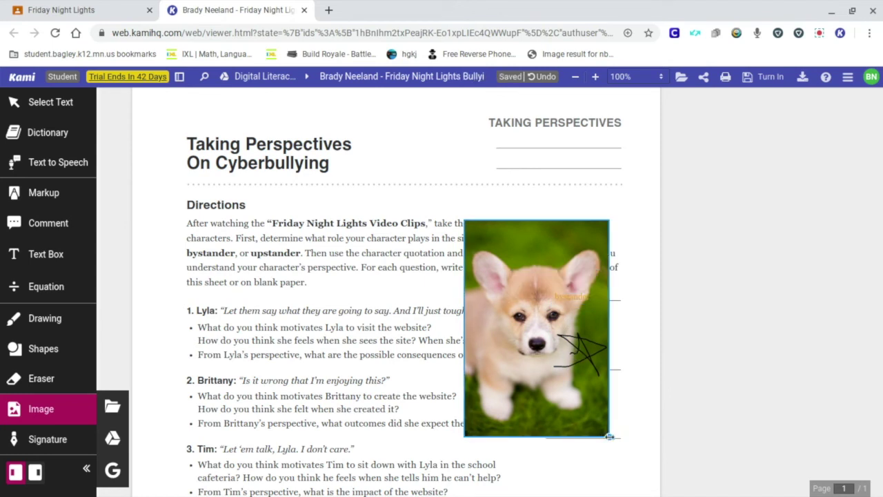
drag(610, 436, 551, 352)
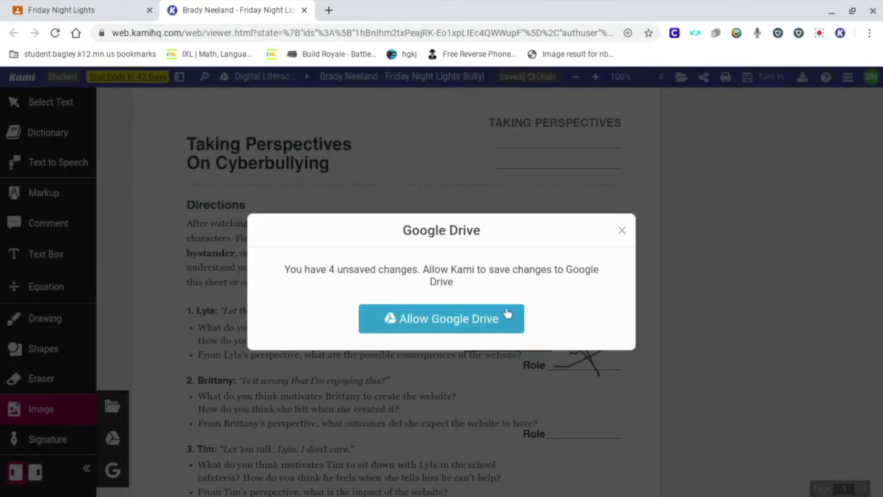
- Grant Kami Google Drive access using the student's school account
click(498, 318)
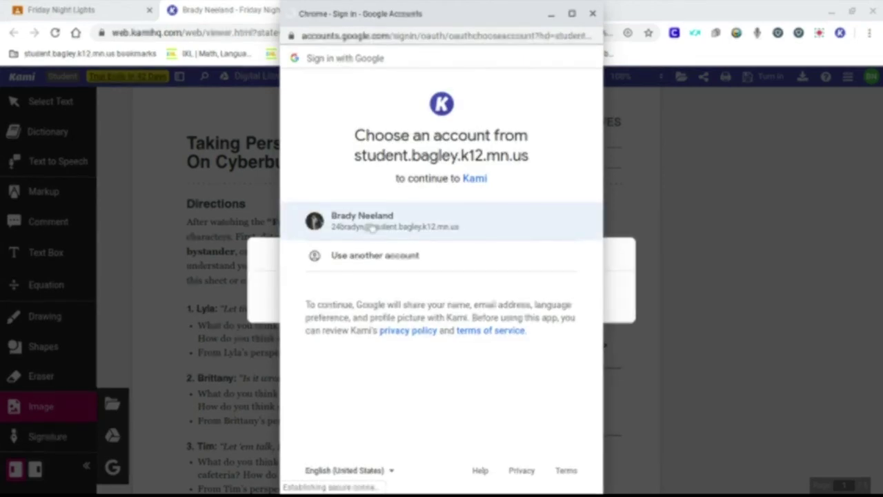
click(379, 218)
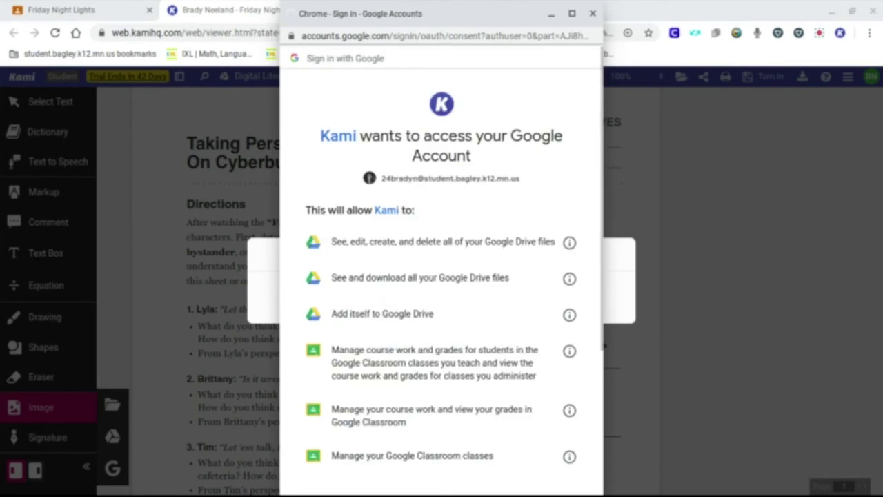
scroll(441, 276, down, 3)
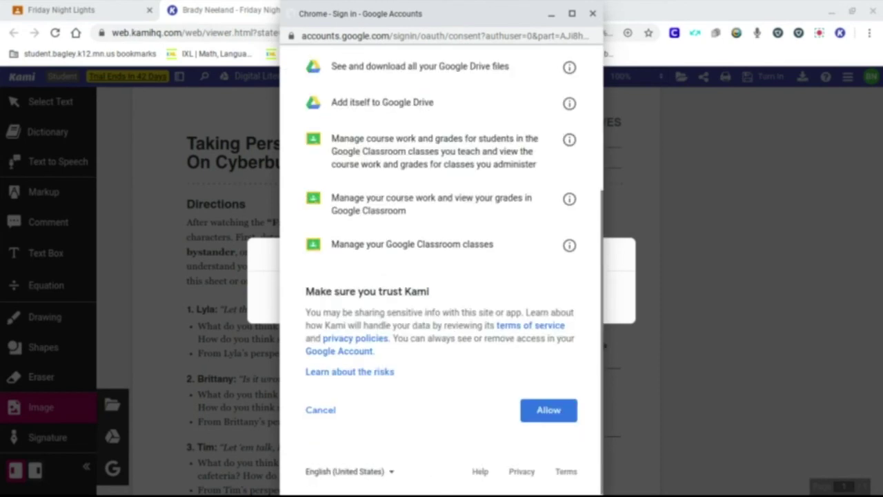
click(552, 412)
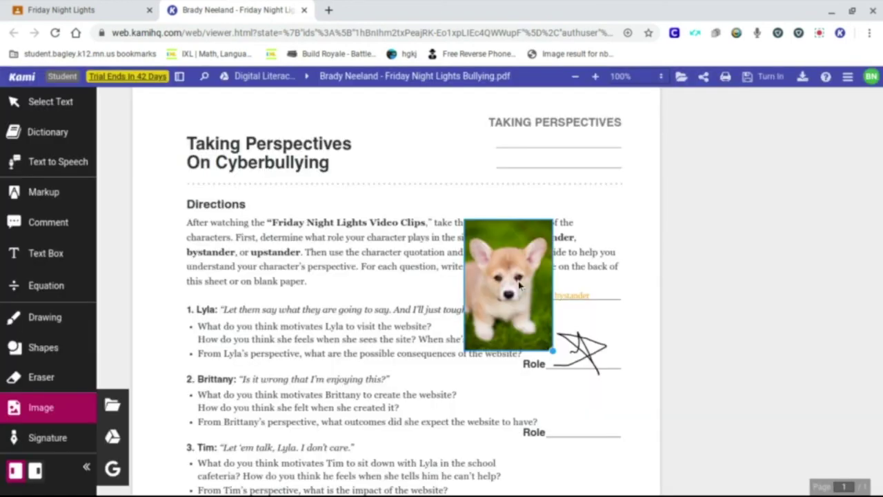
- Reposition the corgi photo to the right of Brittany's and Tim's Role lines, then deselect it
drag(518, 282, 595, 429)
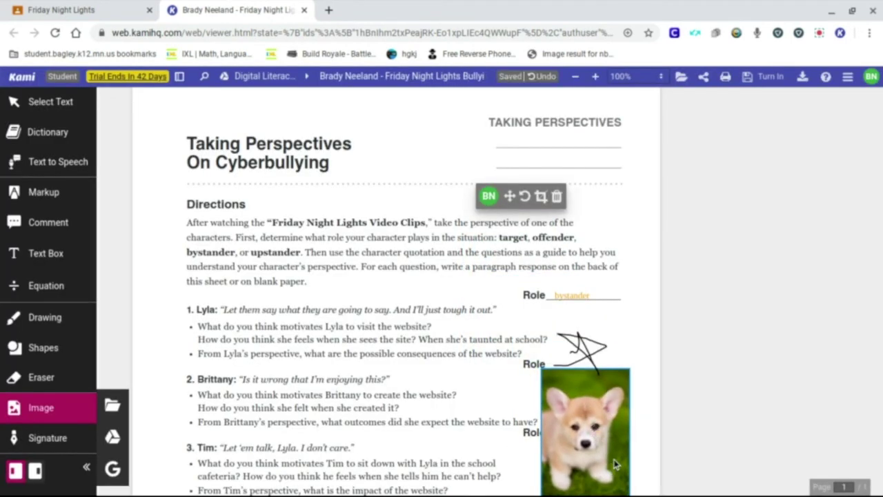
scroll(614, 462, down, 2)
click(630, 382)
click(619, 347)
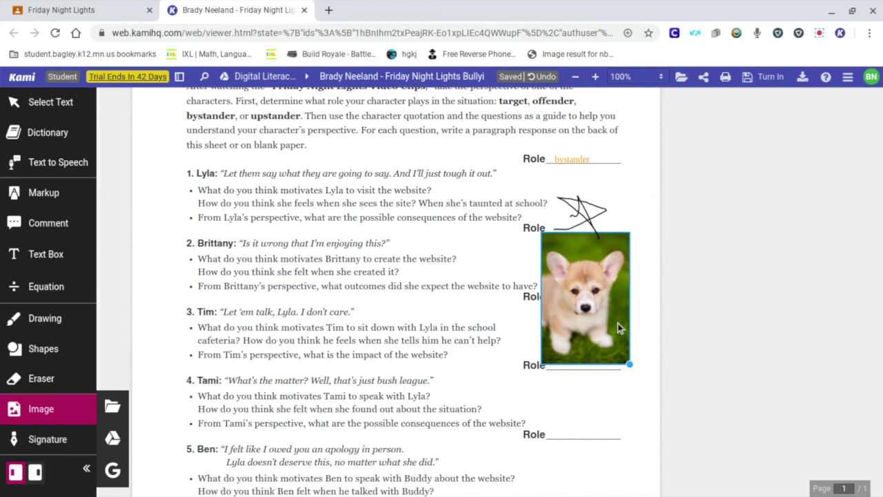
drag(618, 323, 629, 360)
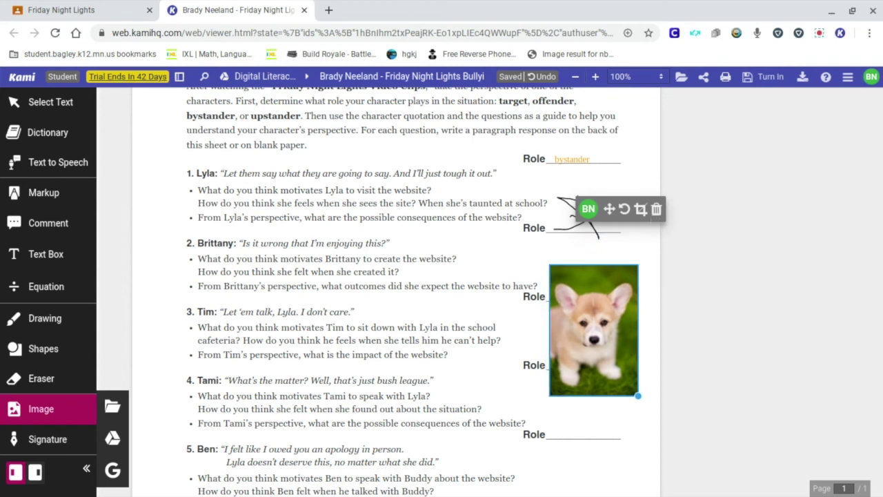
click(753, 361)
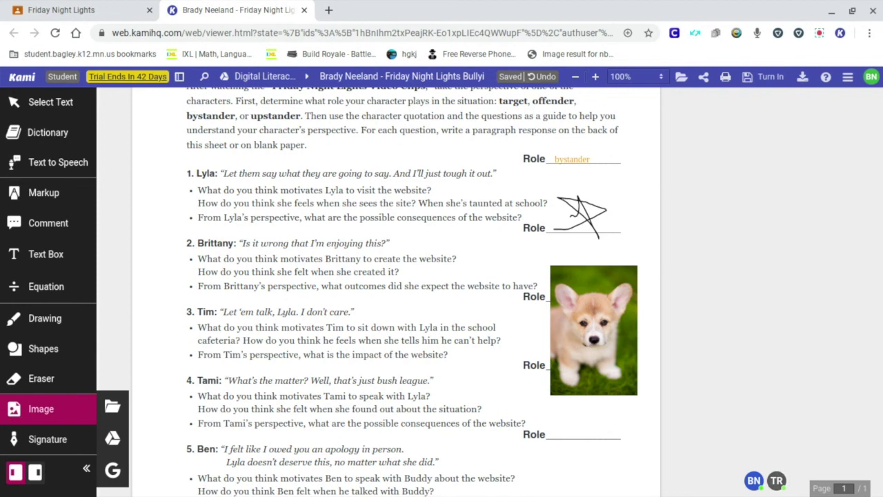
- View the teacher's 'Your star needs work' note and audio comment, then go to the Classroom tab
scroll(664, 268, up, 1)
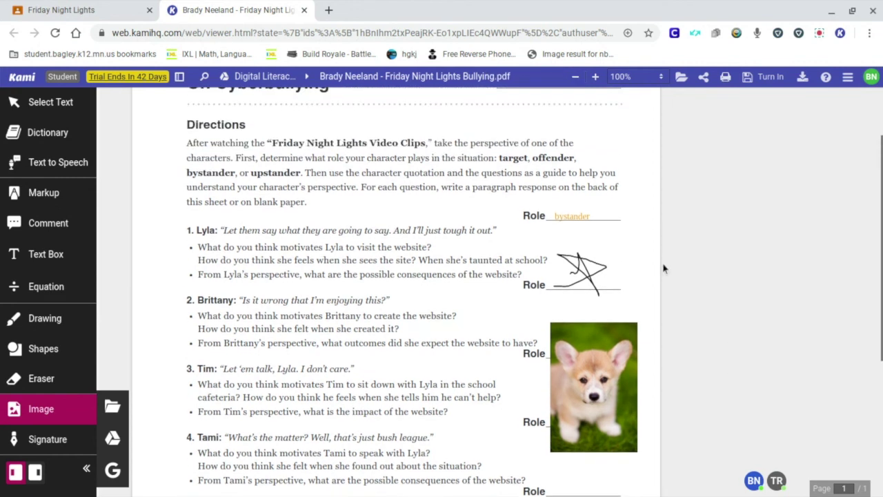
scroll(663, 268, up, 1)
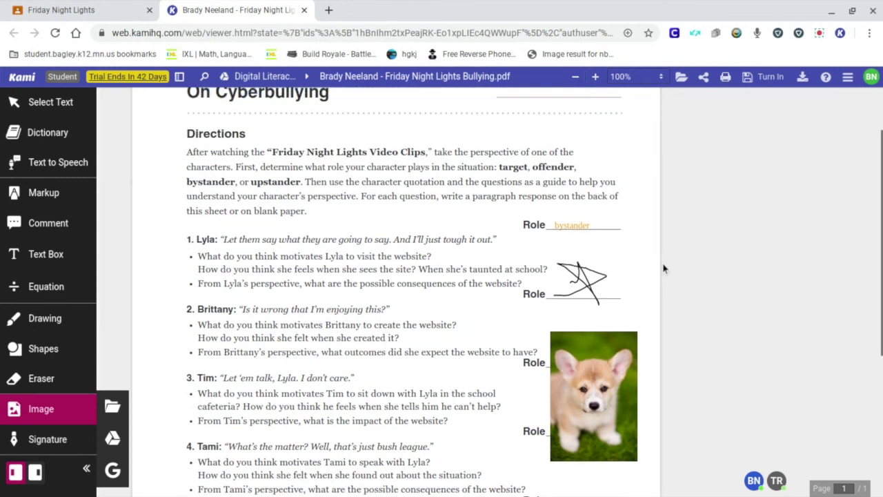
scroll(664, 268, up, 1)
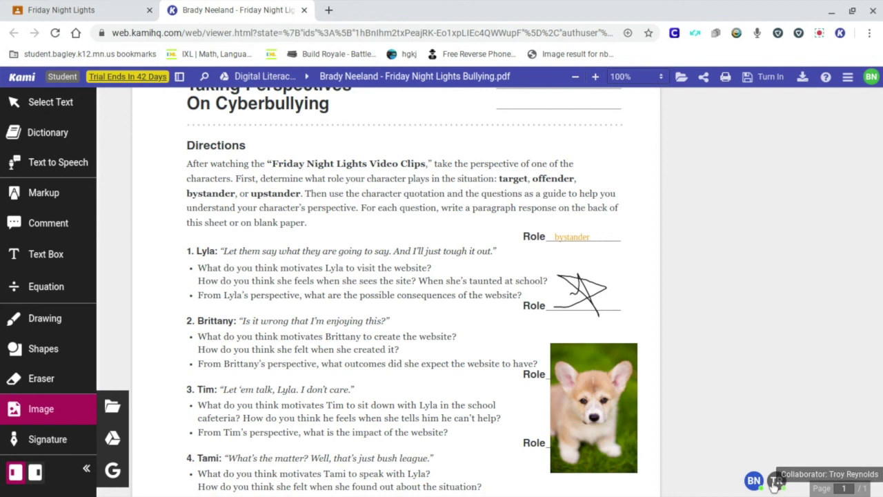
click(776, 482)
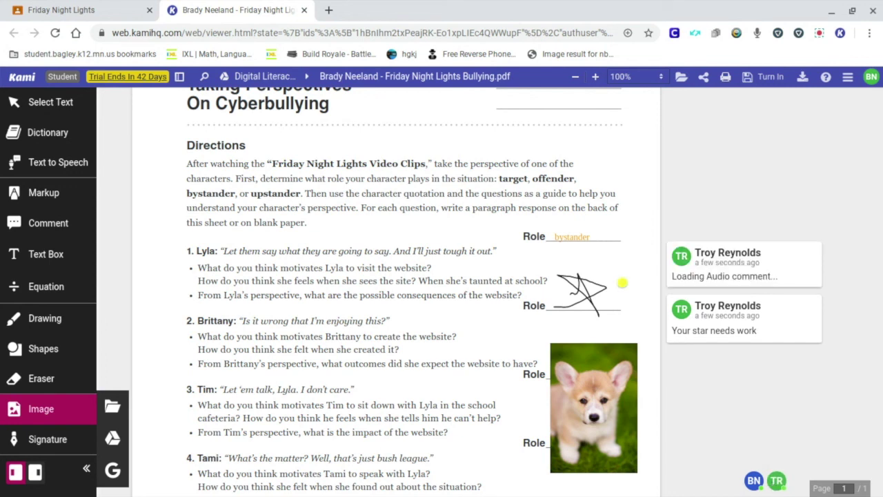
click(708, 255)
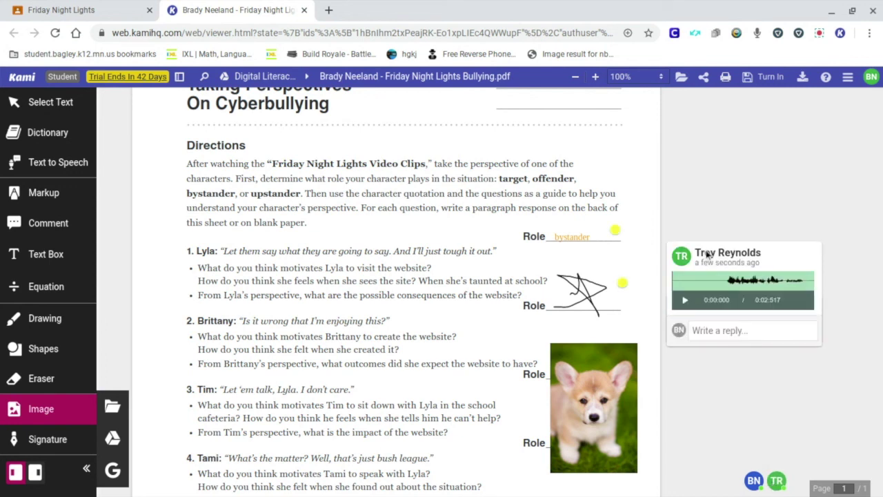
scroll(713, 257, down, 1)
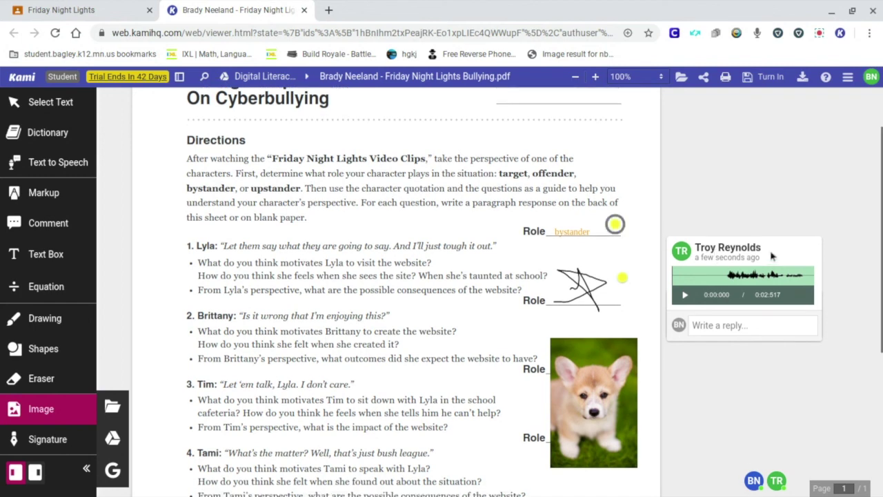
drag(713, 256, 770, 235)
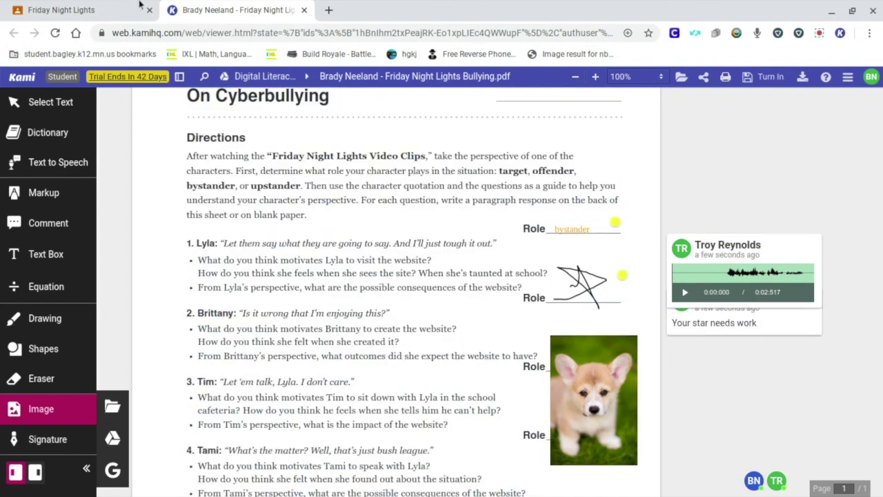
click(114, 9)
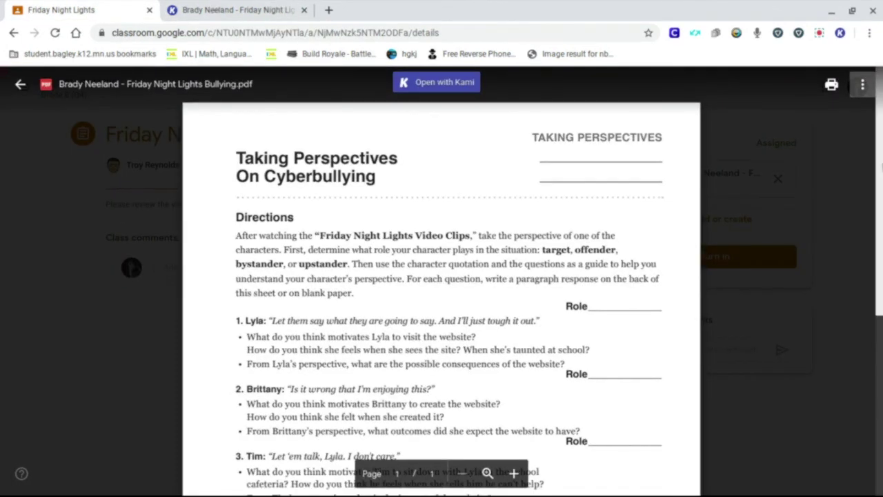
- Close the Friday Night Lights PDF preview in Classroom and return to the Kami worksheet
click(824, 199)
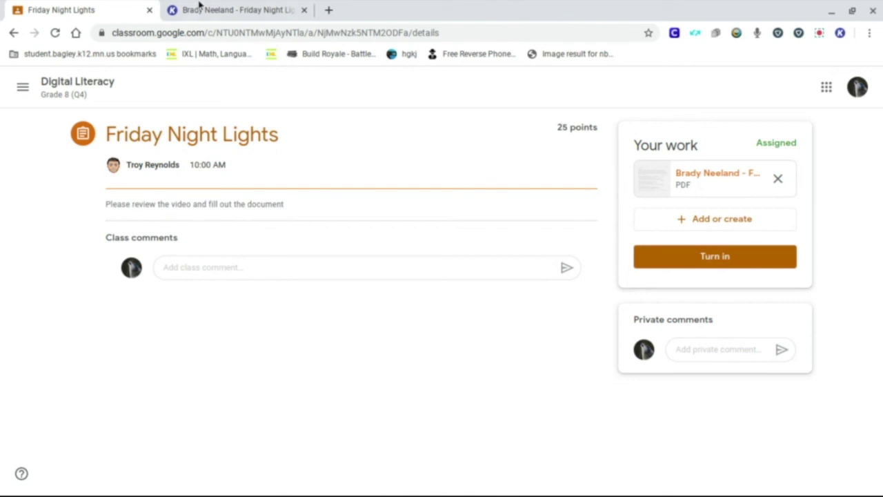
click(200, 8)
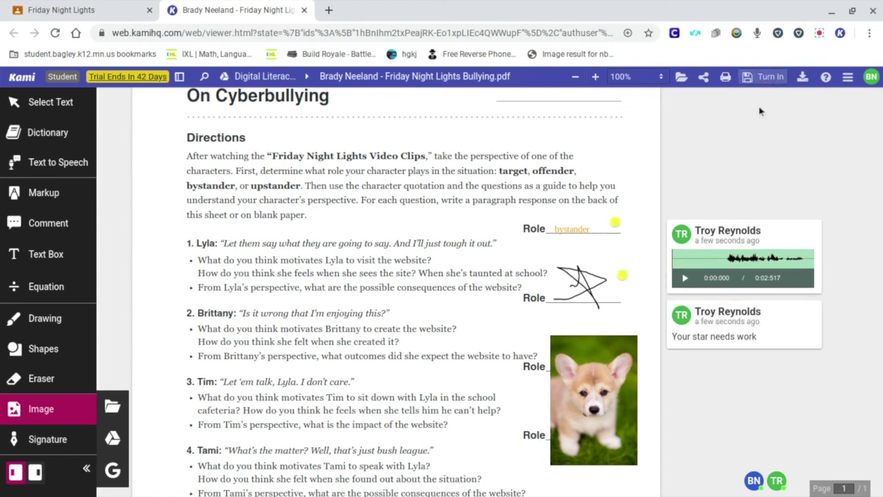
scroll(747, 205, up, 1)
scroll(748, 206, down, 2)
scroll(748, 206, down, 1)
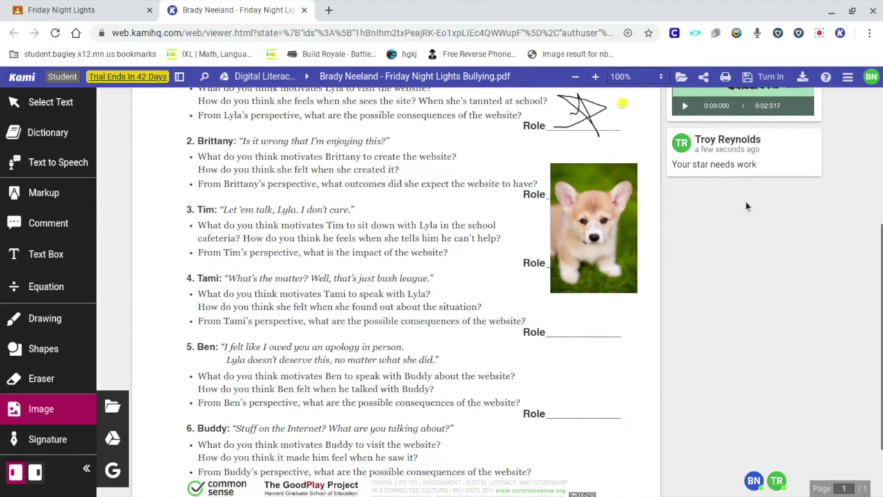
scroll(746, 276, down, 1)
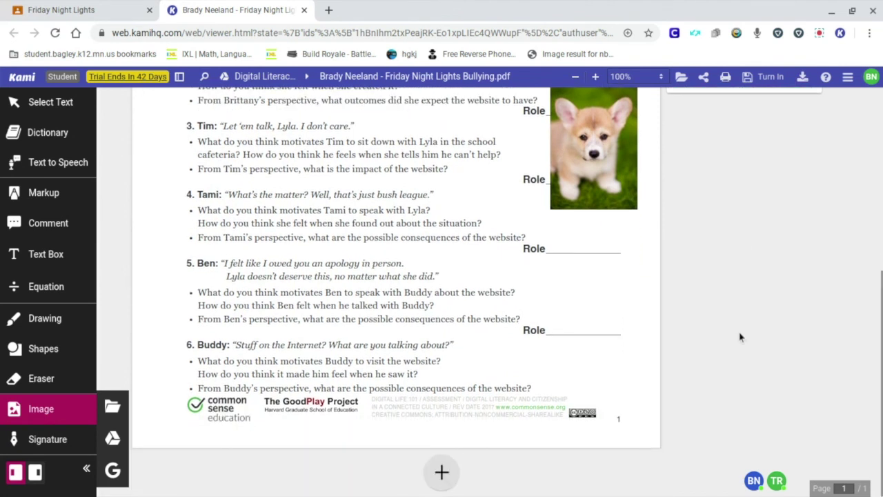
scroll(740, 337, up, 1)
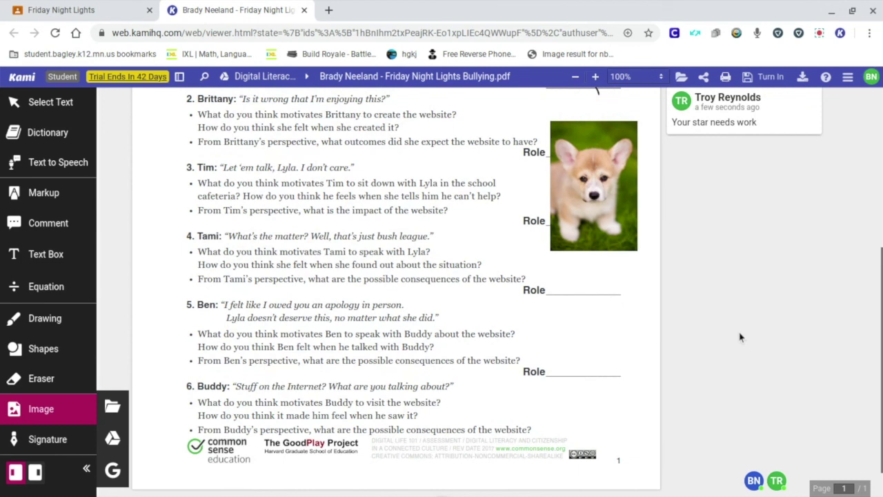
scroll(739, 337, up, 1)
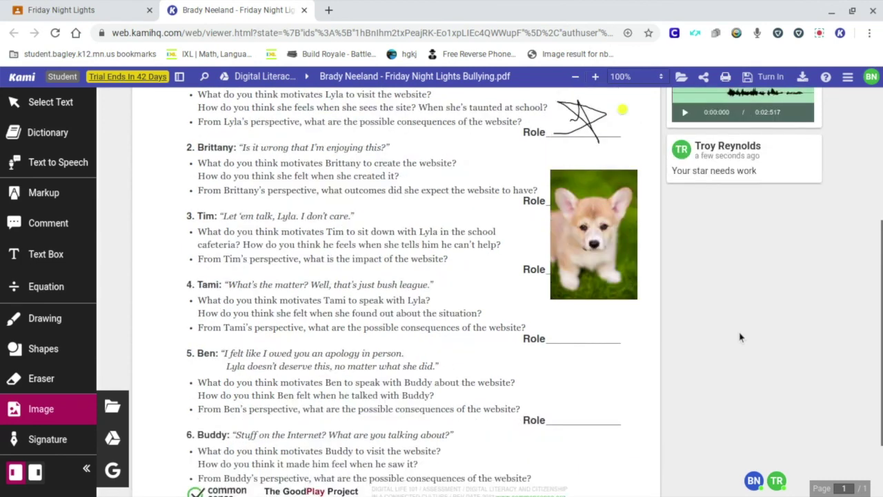